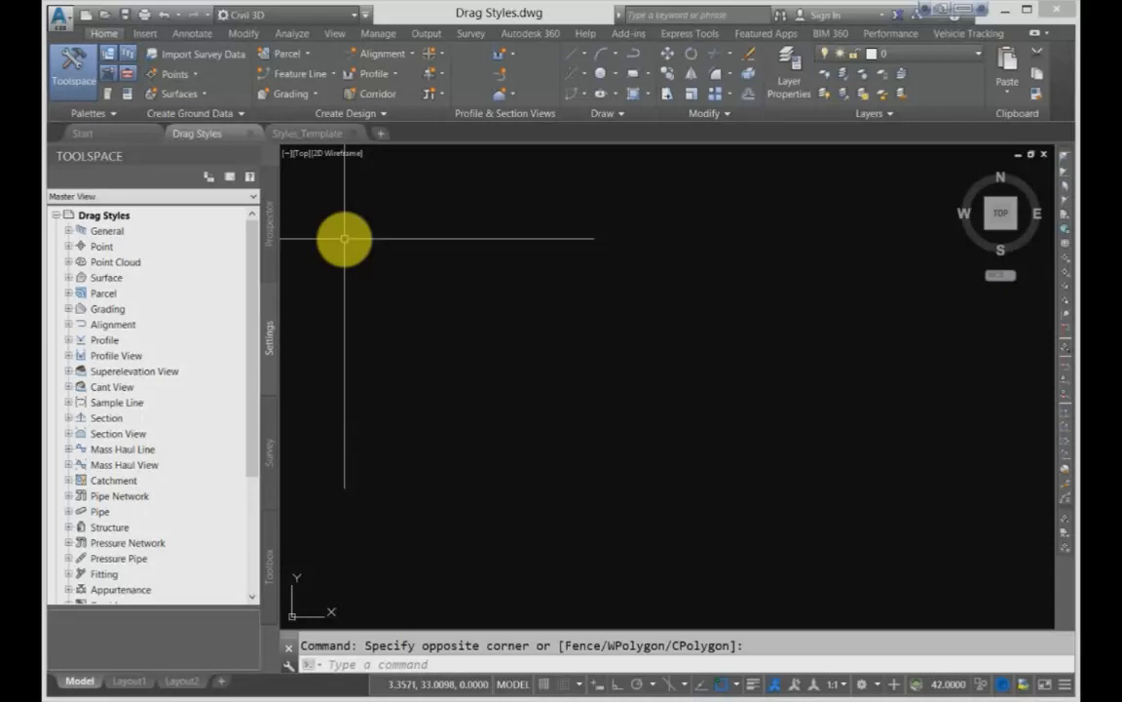
- Display the Prospector tree for the Drag Styles drawing in the Toolspace
click(270, 231)
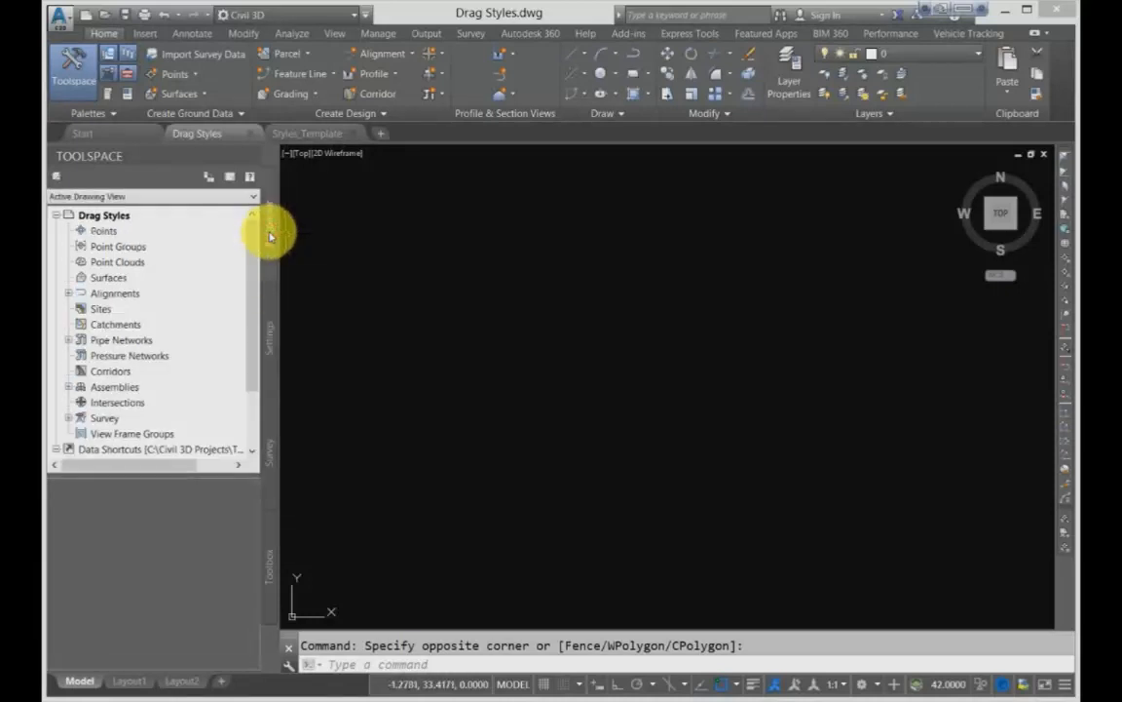
mouse_move(251, 233)
mouse_down()
mouse_move(260, 302)
mouse_move(258, 241)
mouse_up()
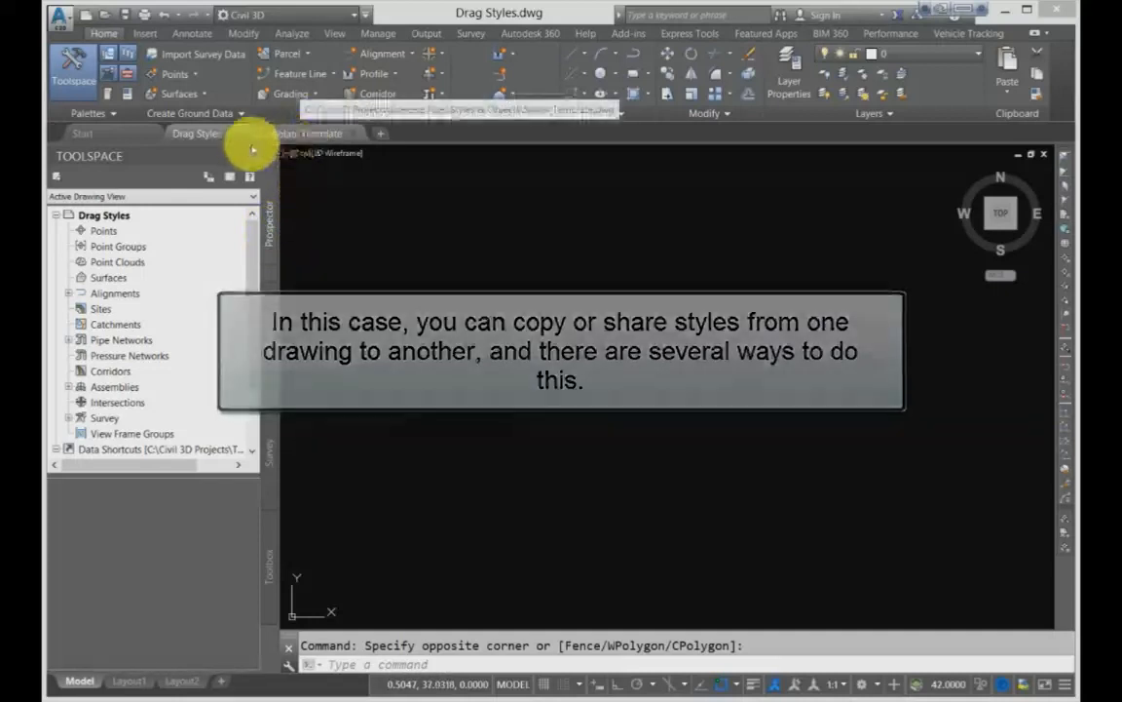
mouse_move(216, 137)
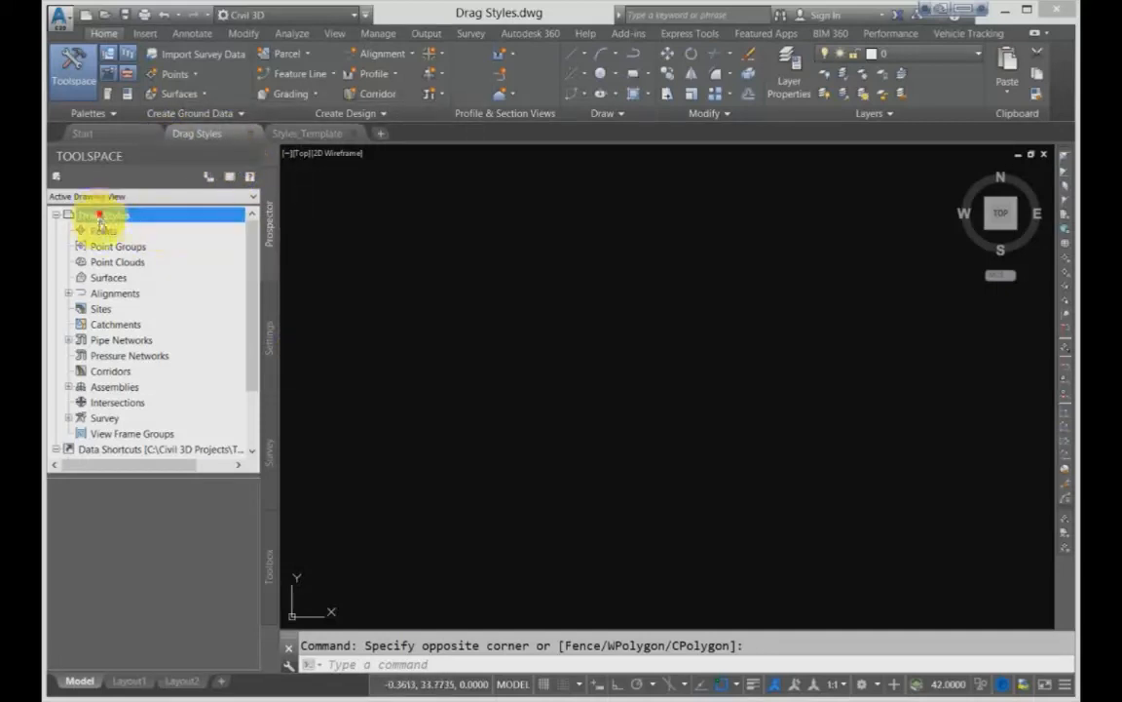
- Examine the surface styles available in the Settings tree of the Drag Styles drawing
click(269, 321)
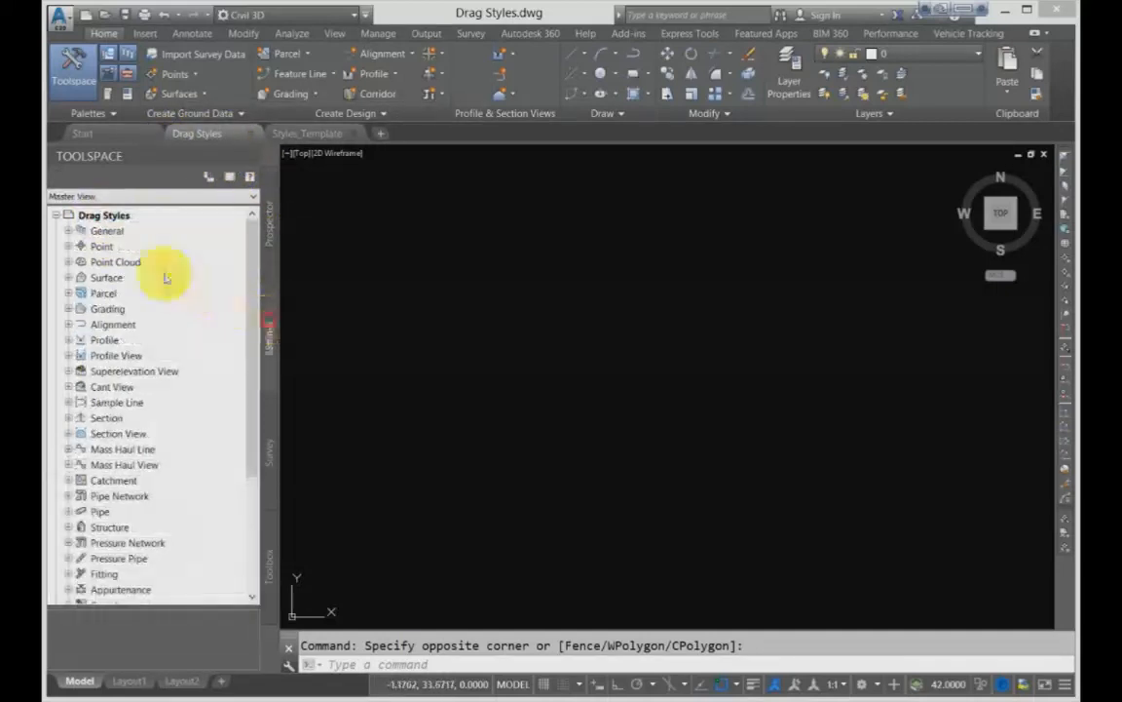
click(68, 247)
click(69, 247)
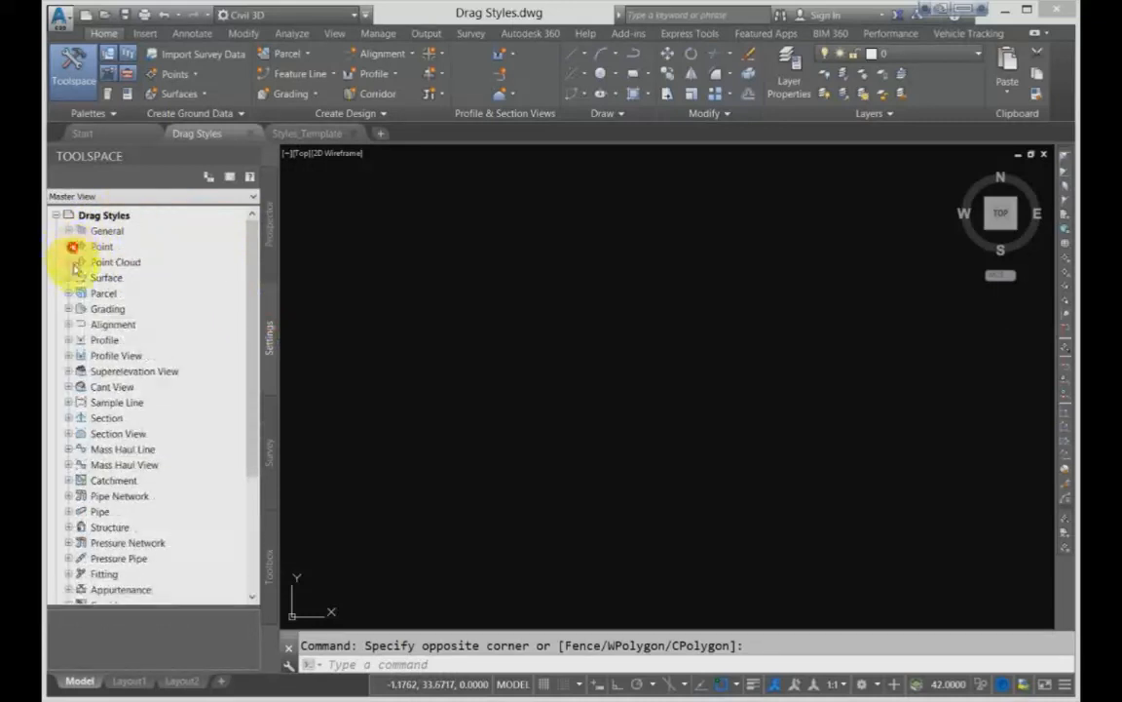
click(68, 278)
click(81, 293)
click(141, 309)
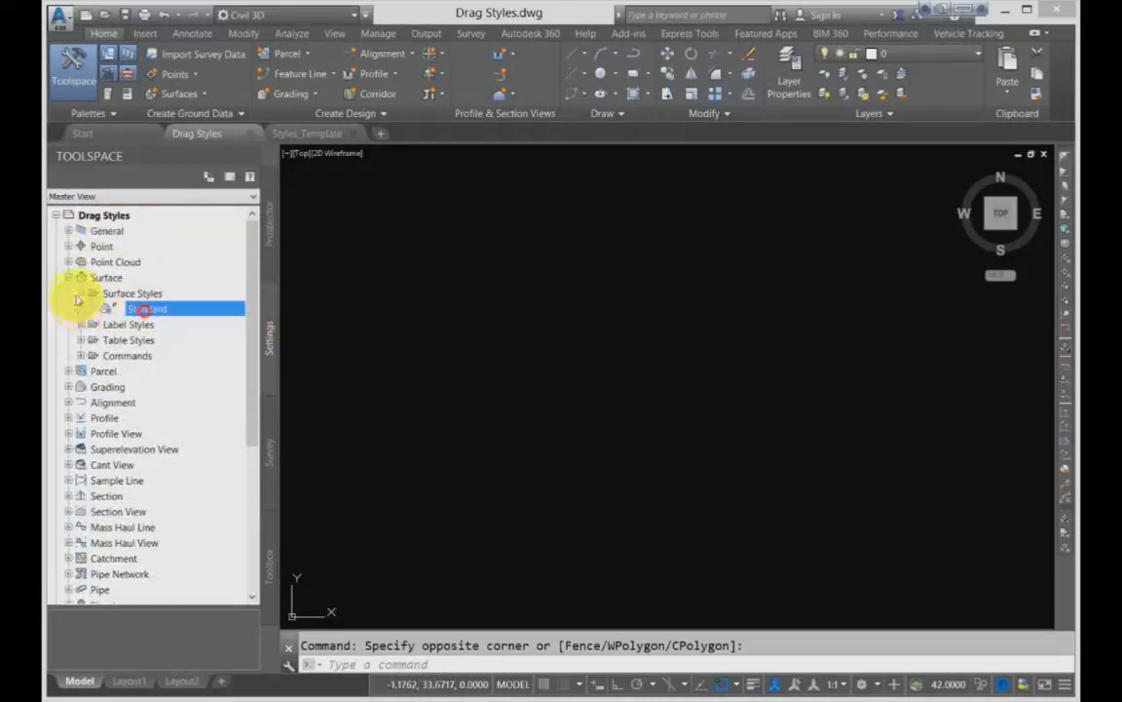
- Examine the point styles and point label styles of the Drag Styles drawing, and collapse the Point and Surface branches
click(69, 247)
click(81, 278)
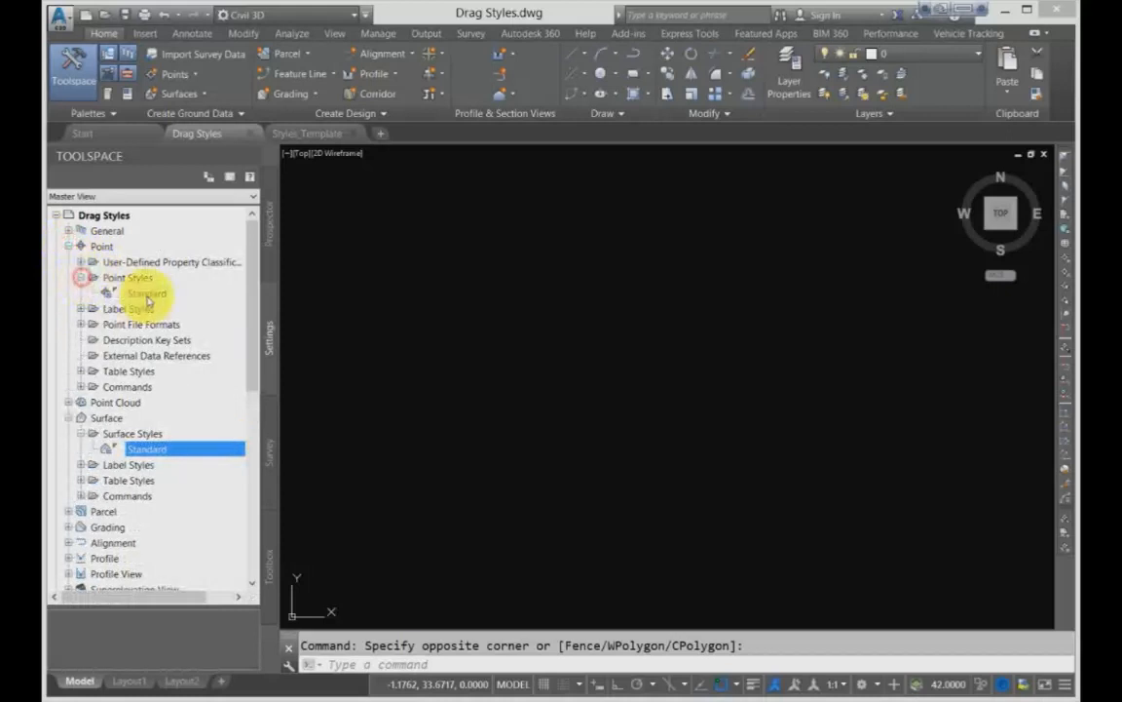
click(143, 293)
click(68, 246)
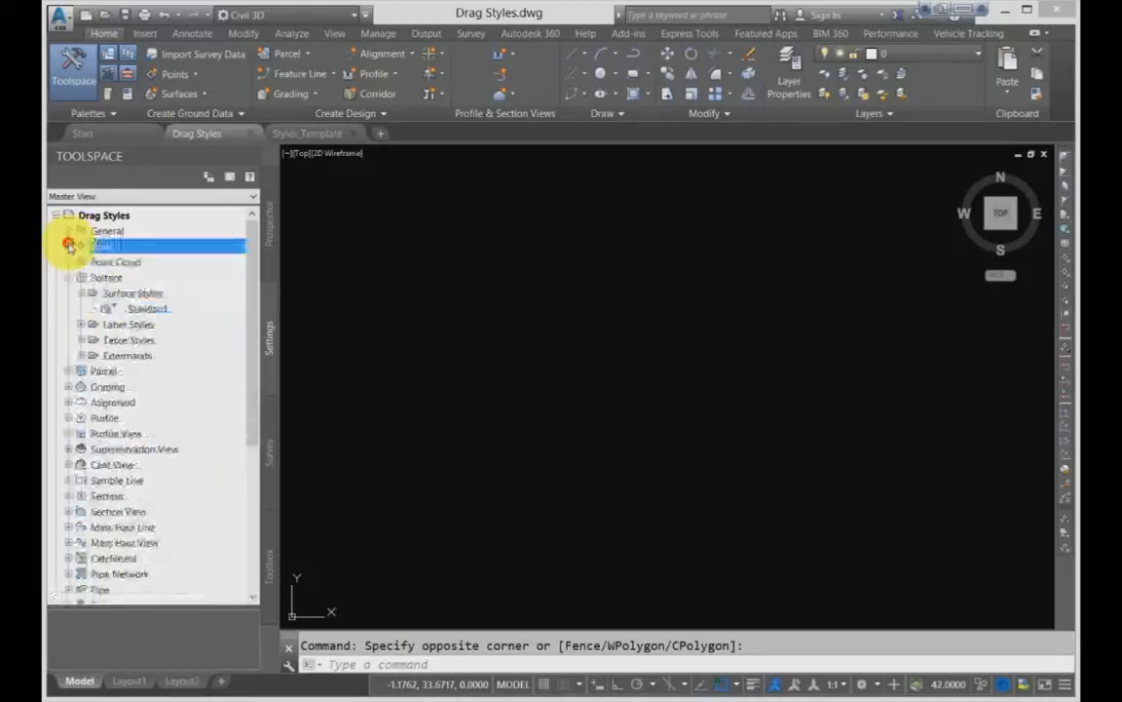
click(68, 247)
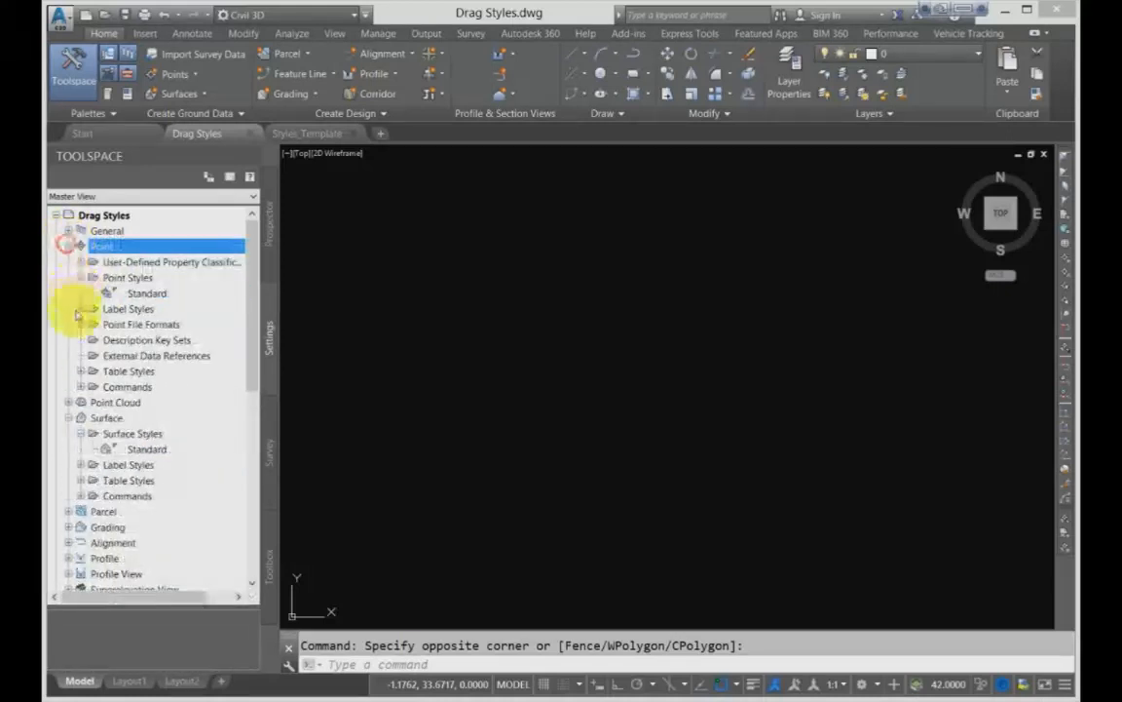
click(81, 309)
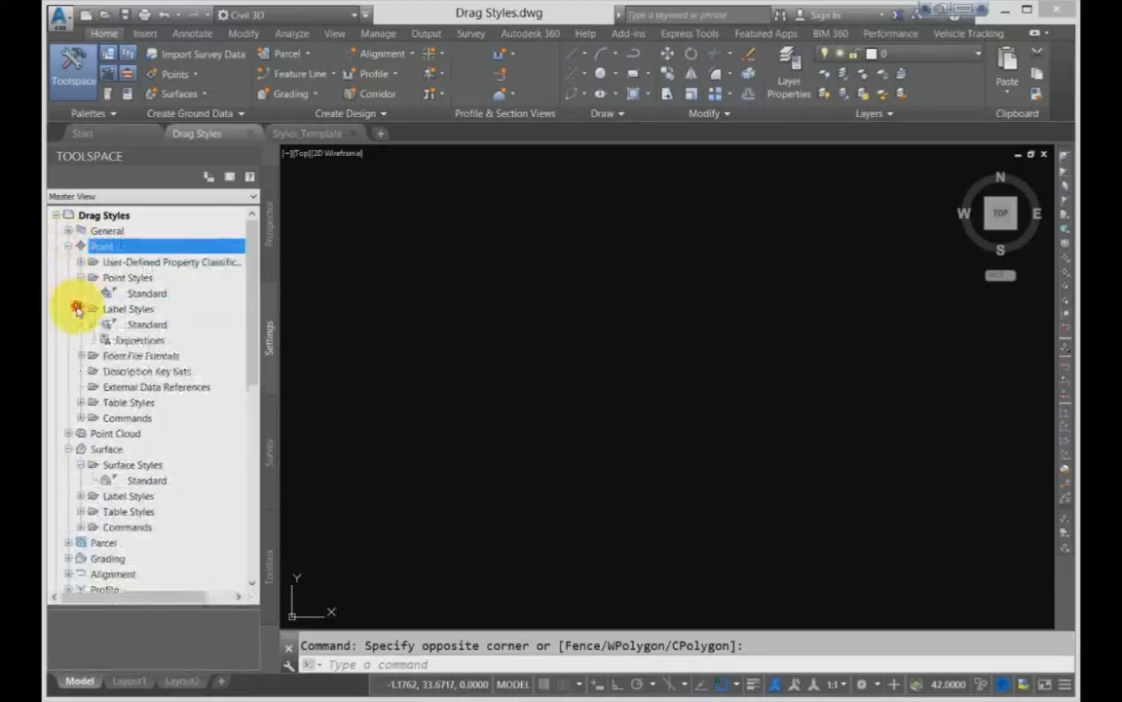
click(68, 247)
click(67, 278)
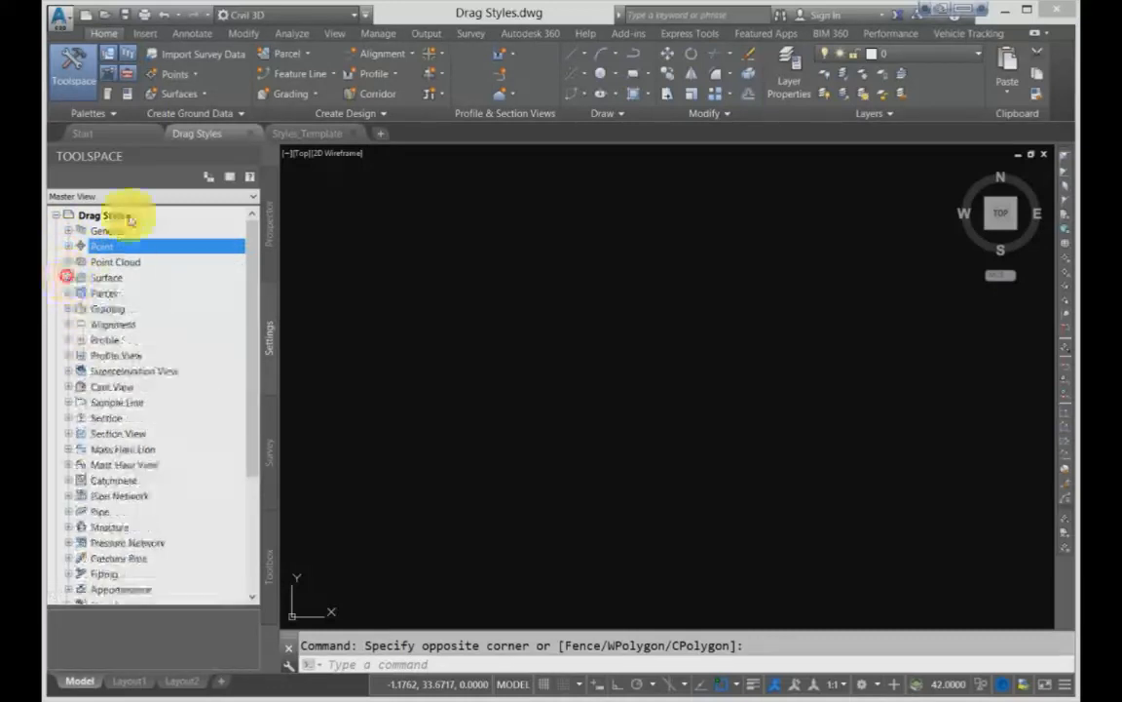
- Switch to the open Styles_Template drawing
click(334, 34)
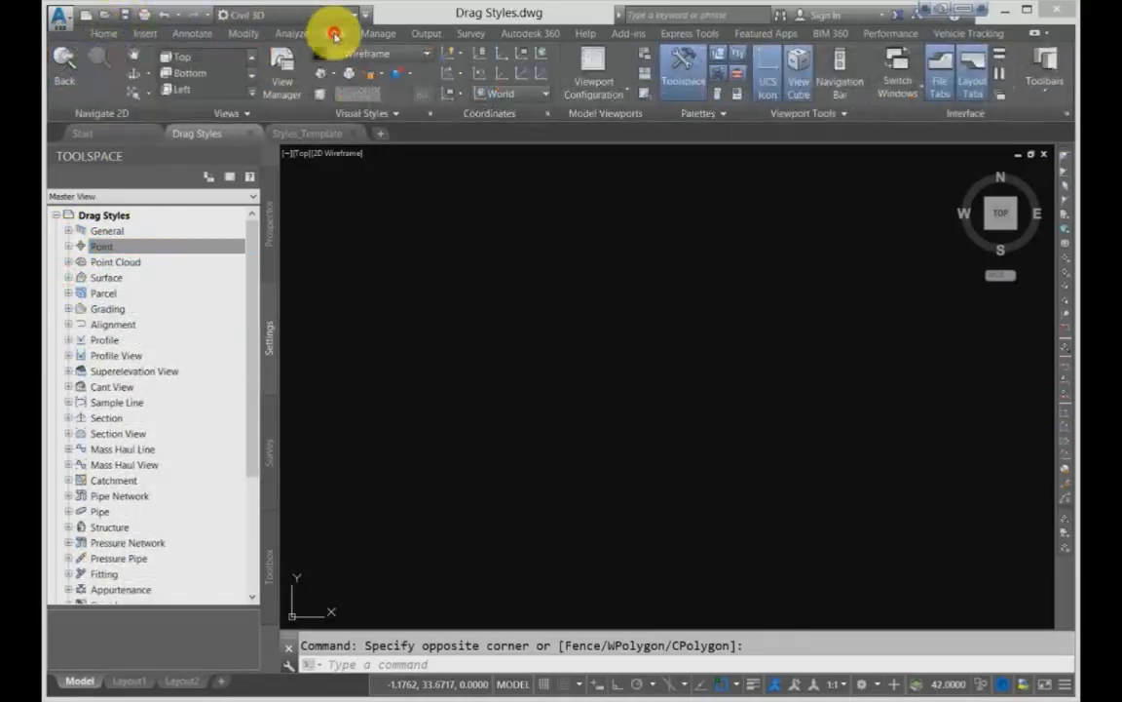
click(917, 86)
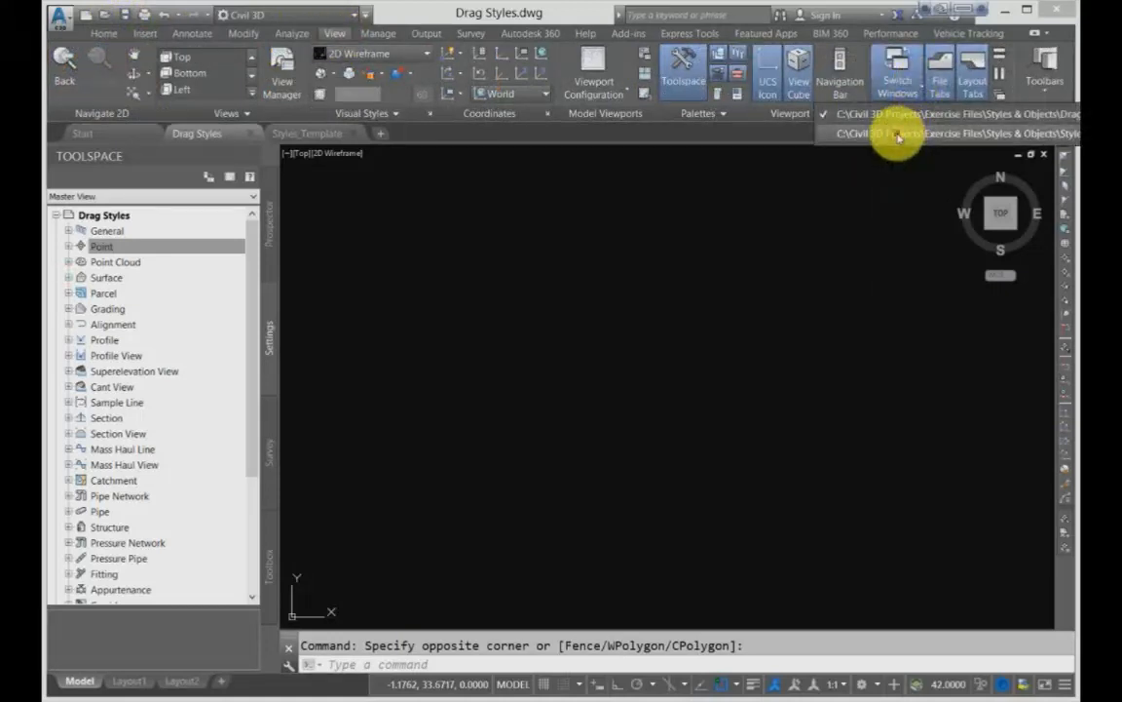
click(898, 135)
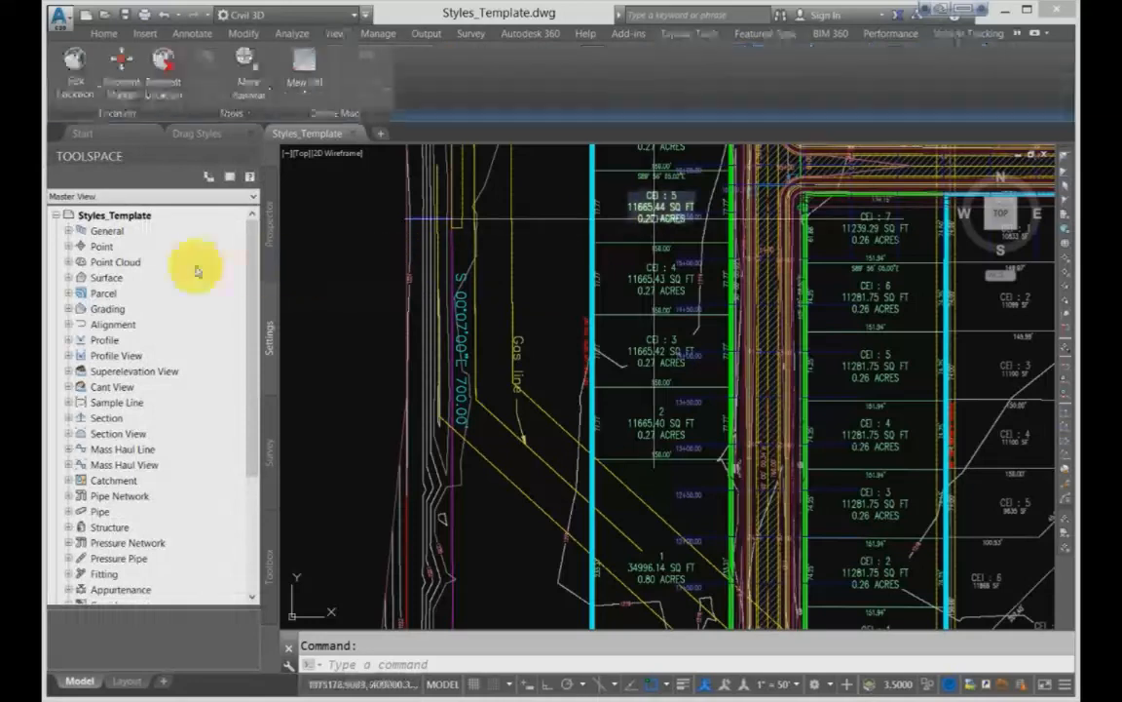
- Examine the point styles and surface styles in the Styles_Template settings, collapsing each branch after viewing it
click(68, 246)
click(83, 277)
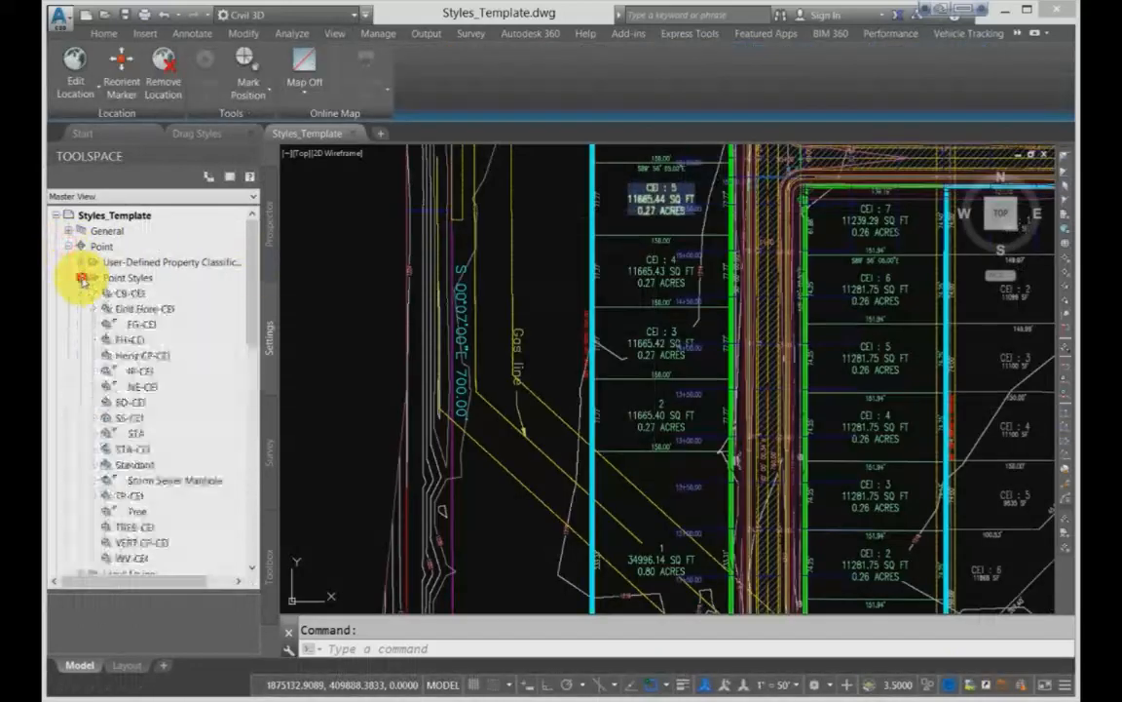
scroll(104, 439, down, 3)
scroll(104, 442, up, 3)
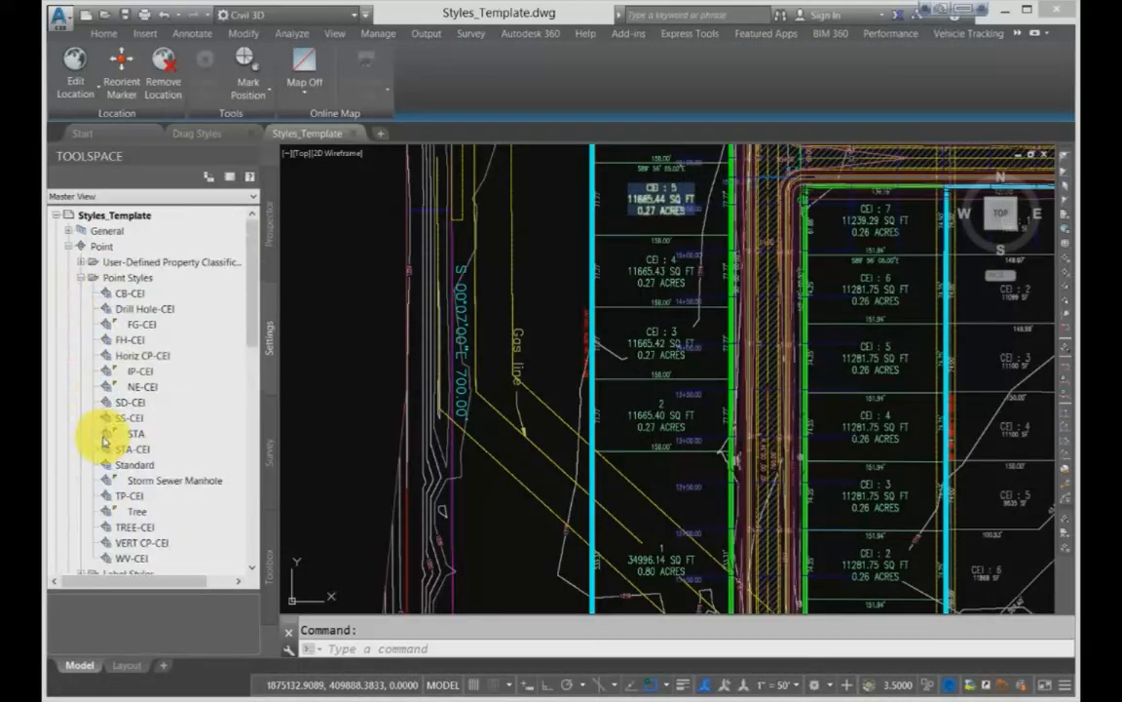
click(68, 247)
click(67, 277)
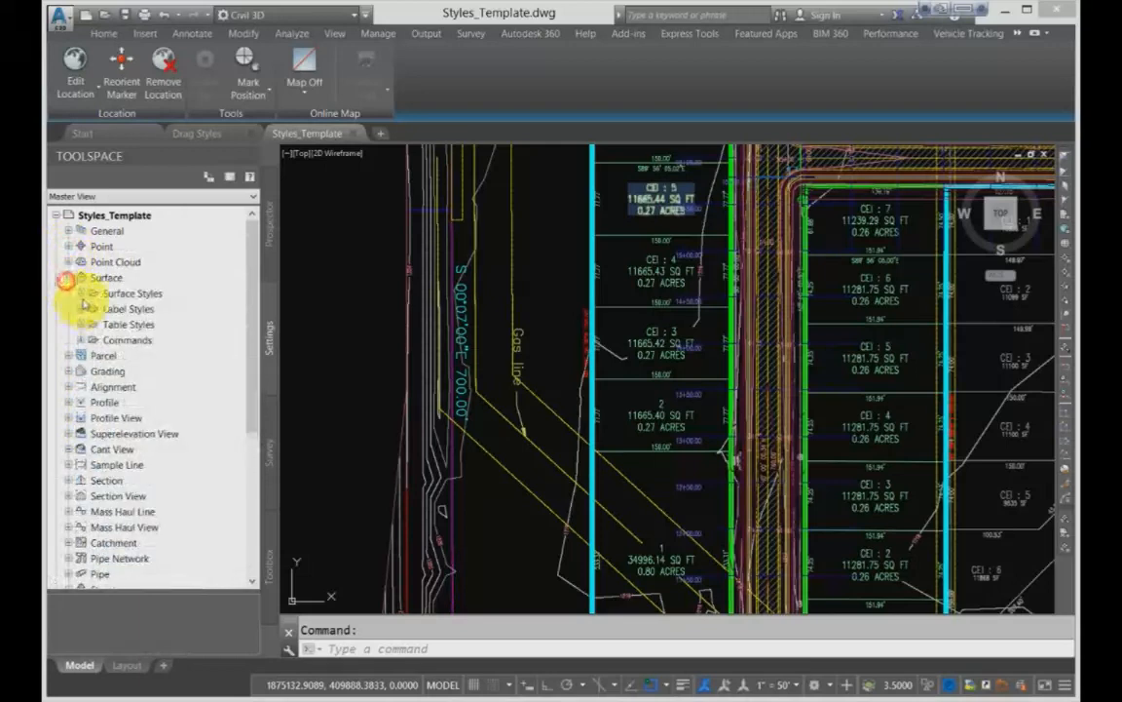
click(81, 293)
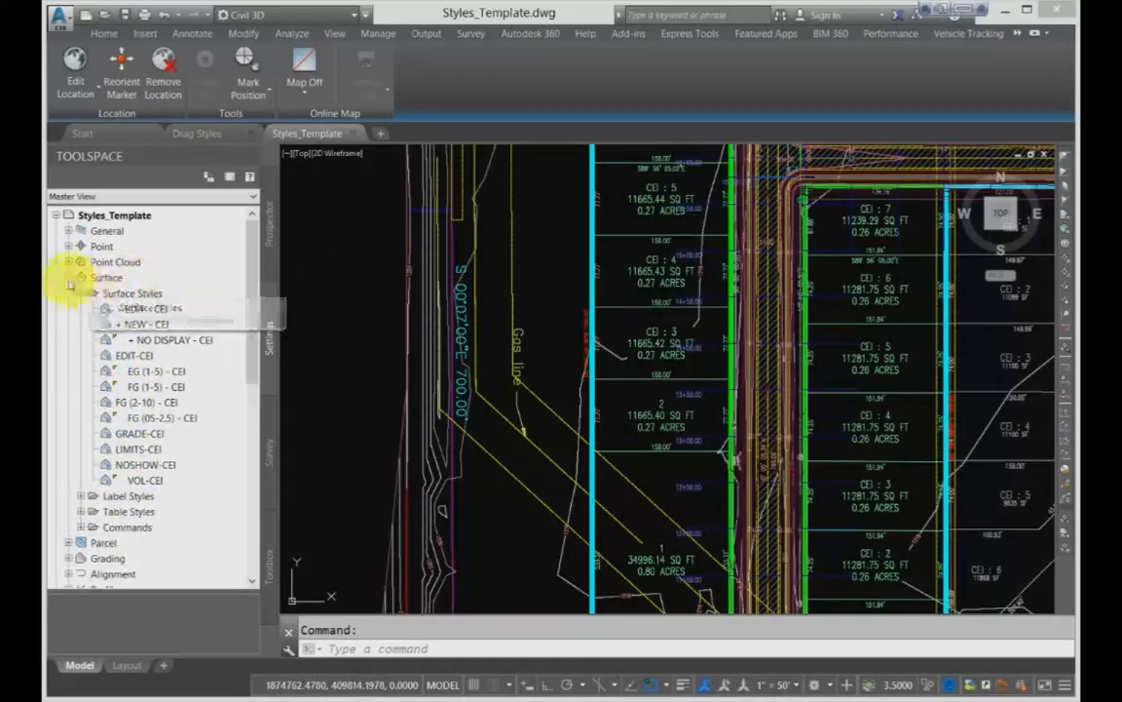
click(68, 278)
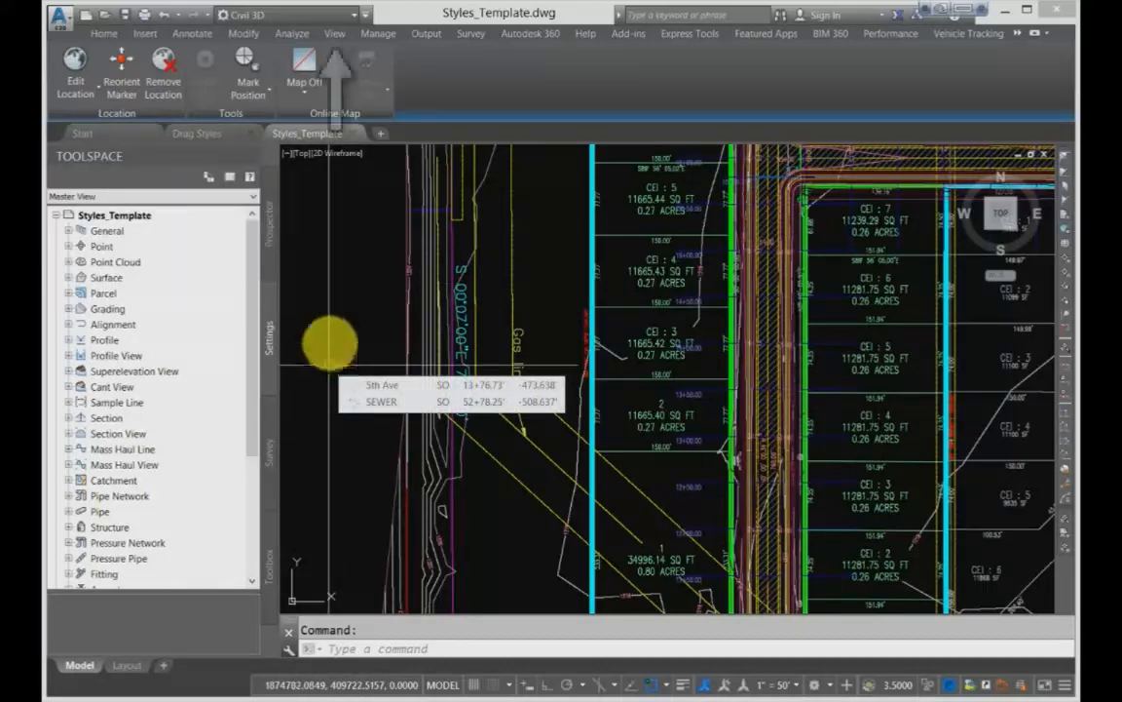
- Tile the open drawing windows vertically
click(105, 33)
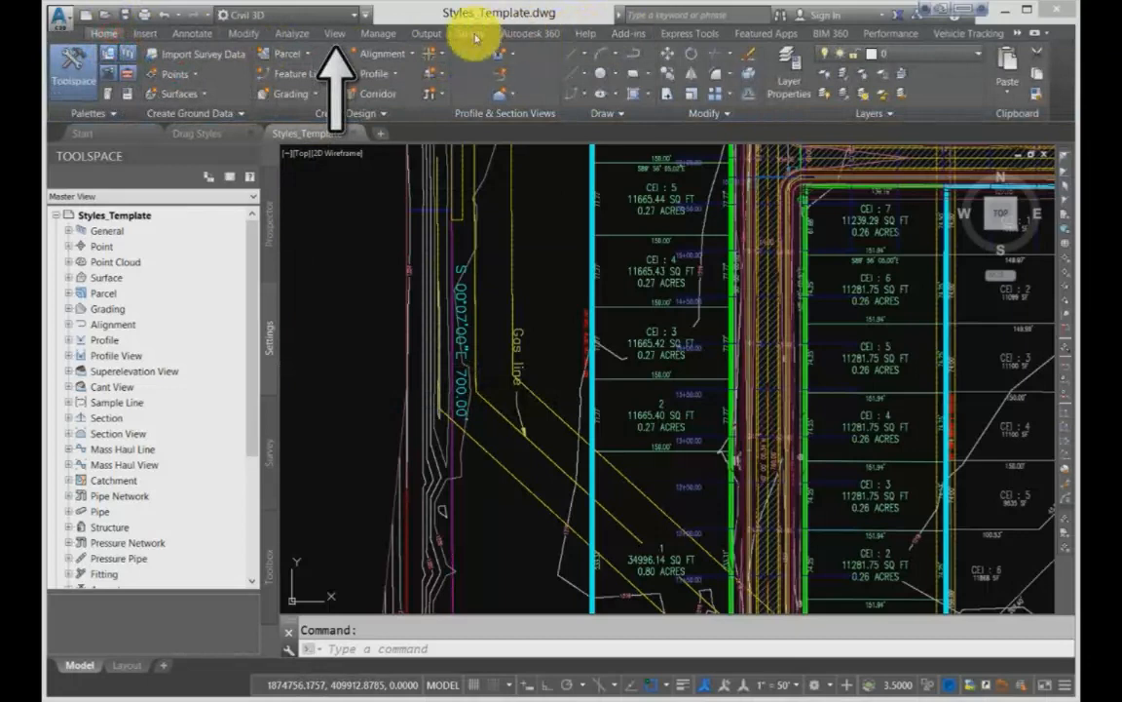
click(335, 33)
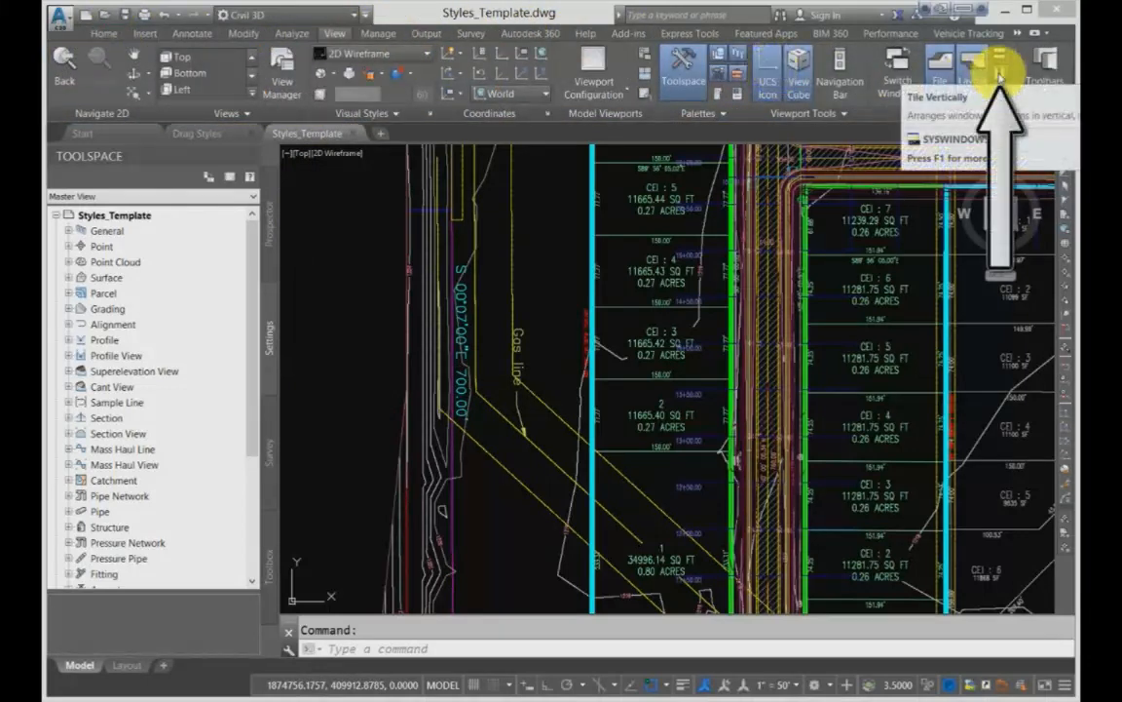
click(999, 76)
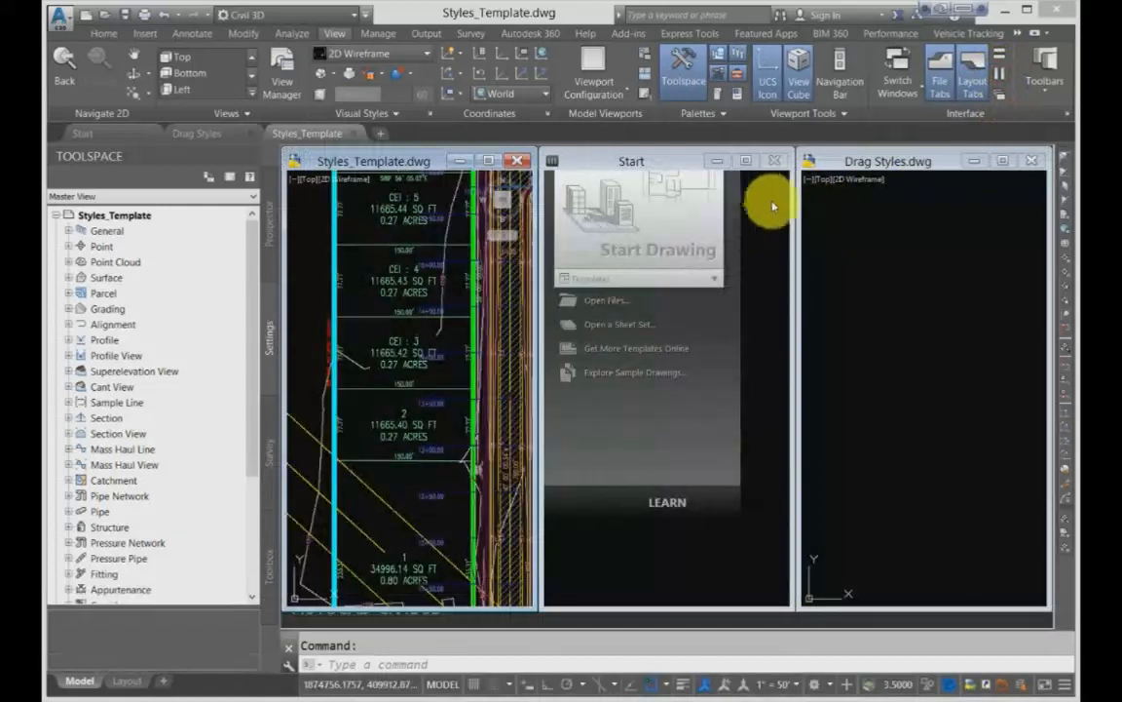
- Compare the Settings tree of Styles_Template with that of Drag Styles, leaving the Drag Styles drawing active
click(777, 172)
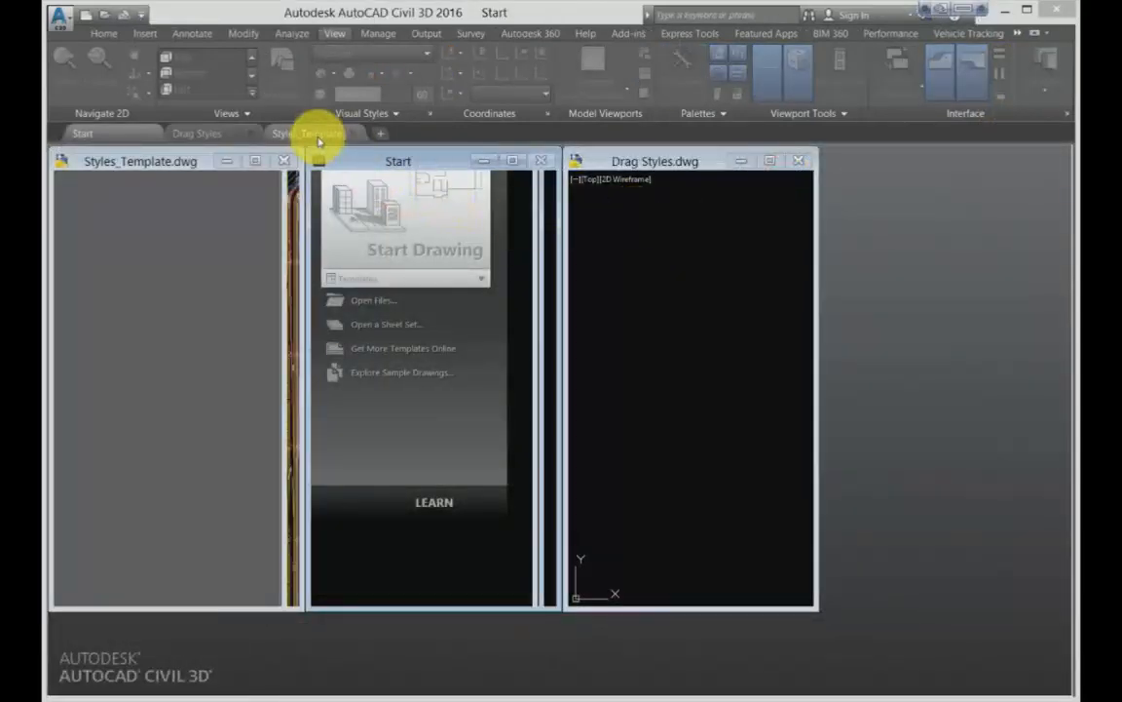
click(174, 161)
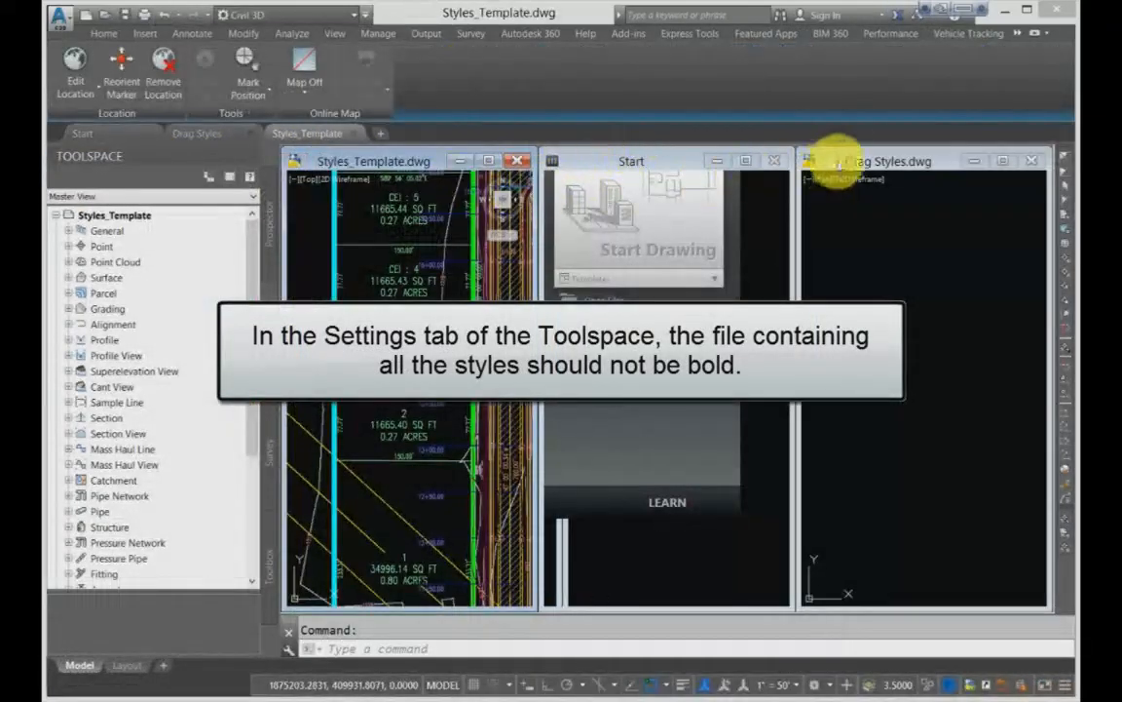
click(844, 158)
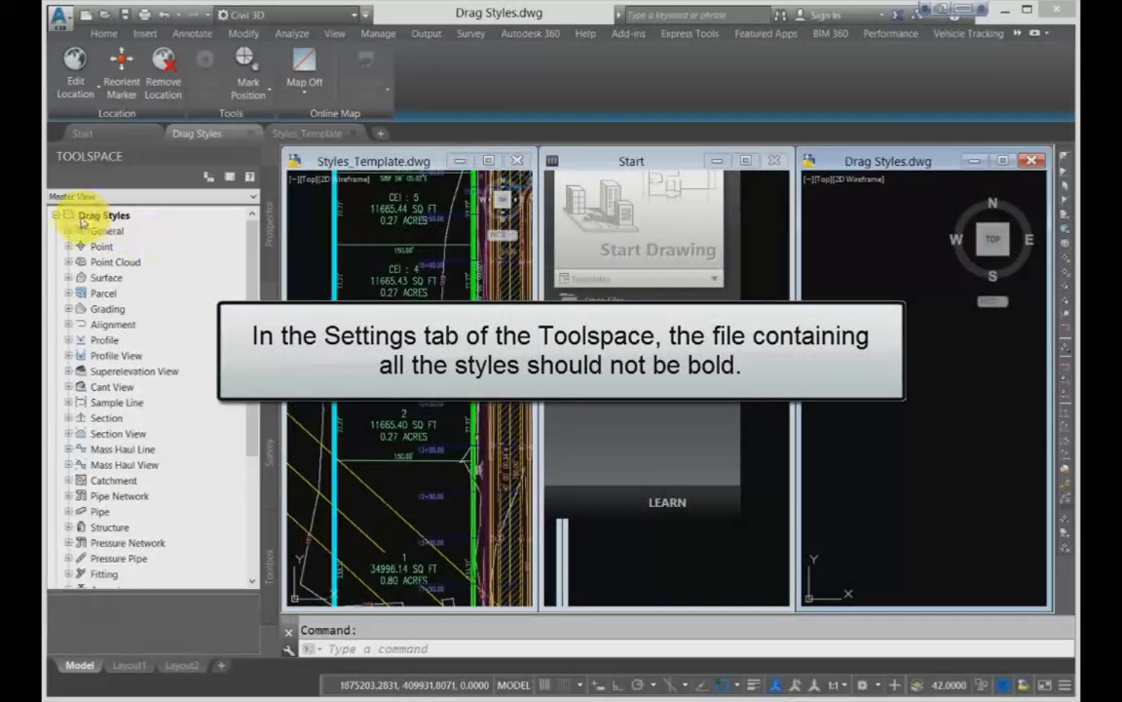
- Examine the point styles of Drag Styles in the tiled layout, and collapse the Point branch
click(74, 247)
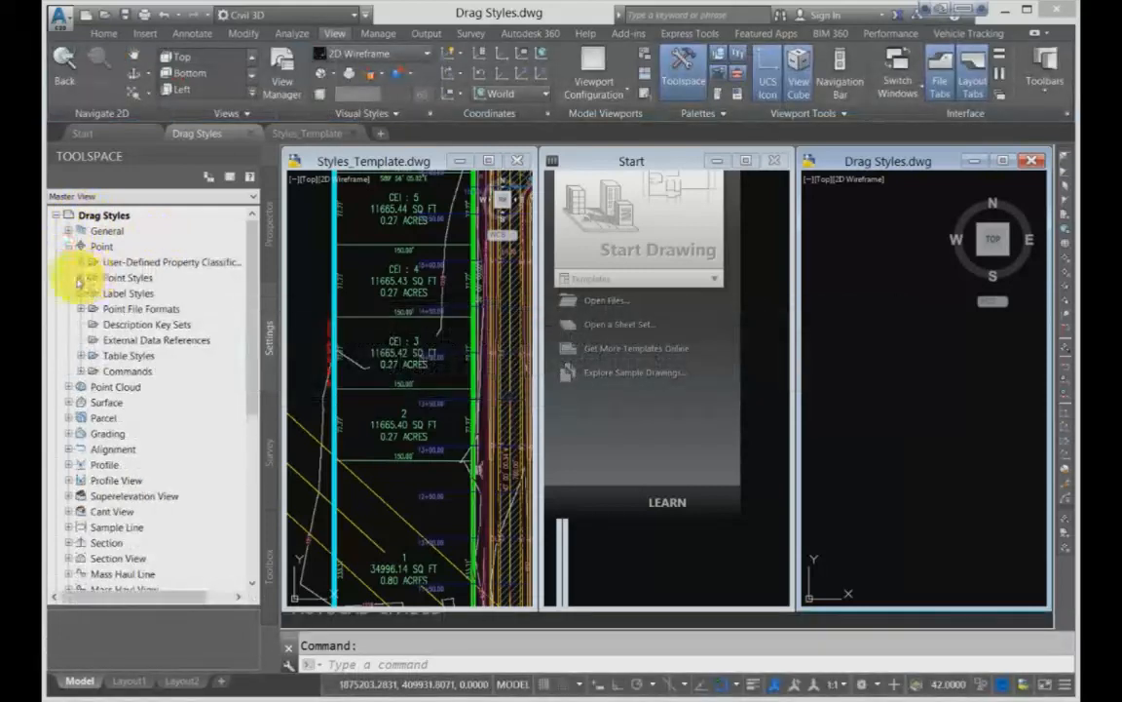
click(78, 278)
click(100, 213)
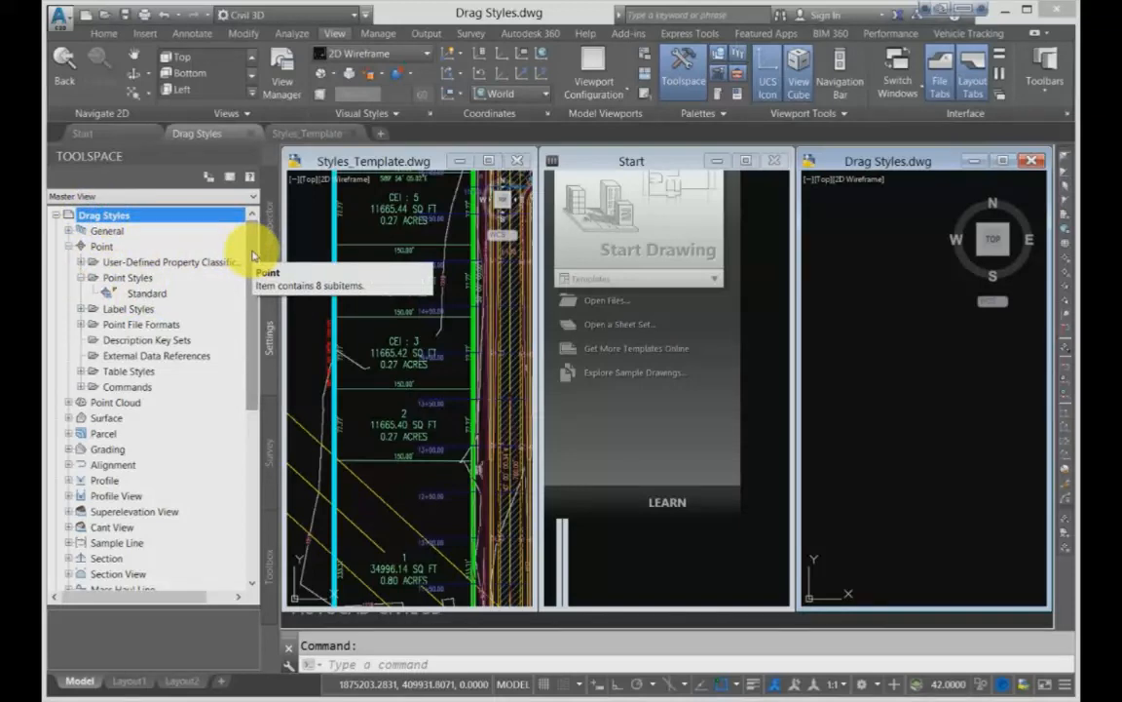
drag(252, 256, 226, 203)
click(226, 200)
click(69, 206)
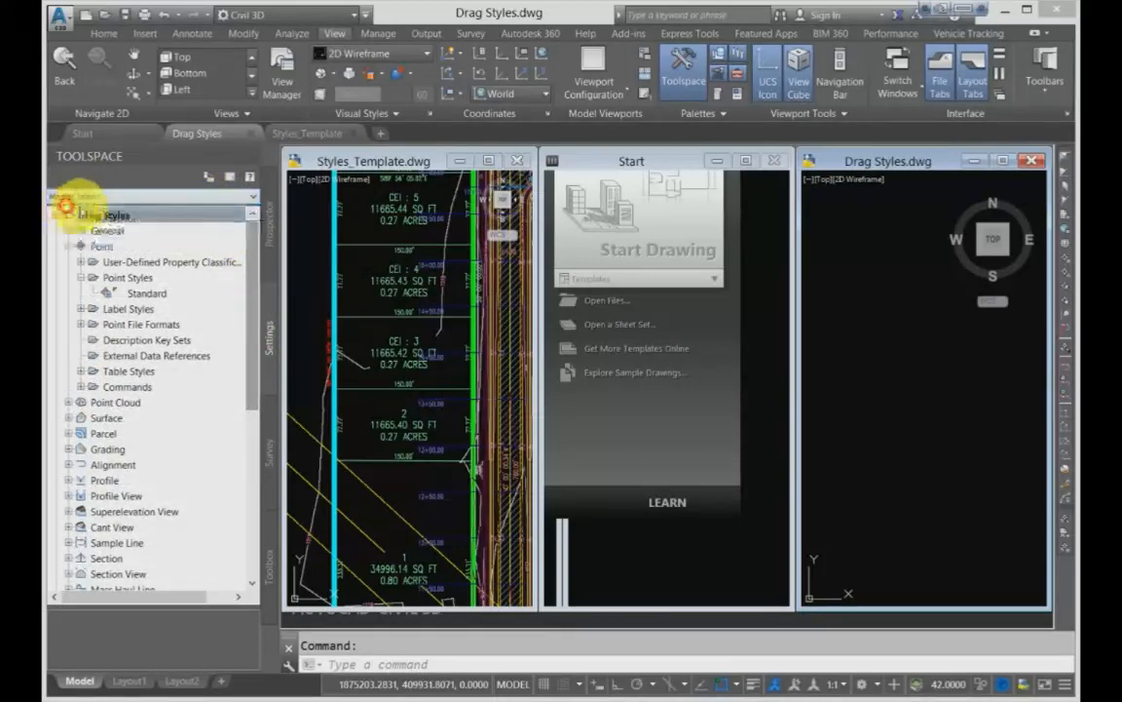
drag(261, 238, 250, 201)
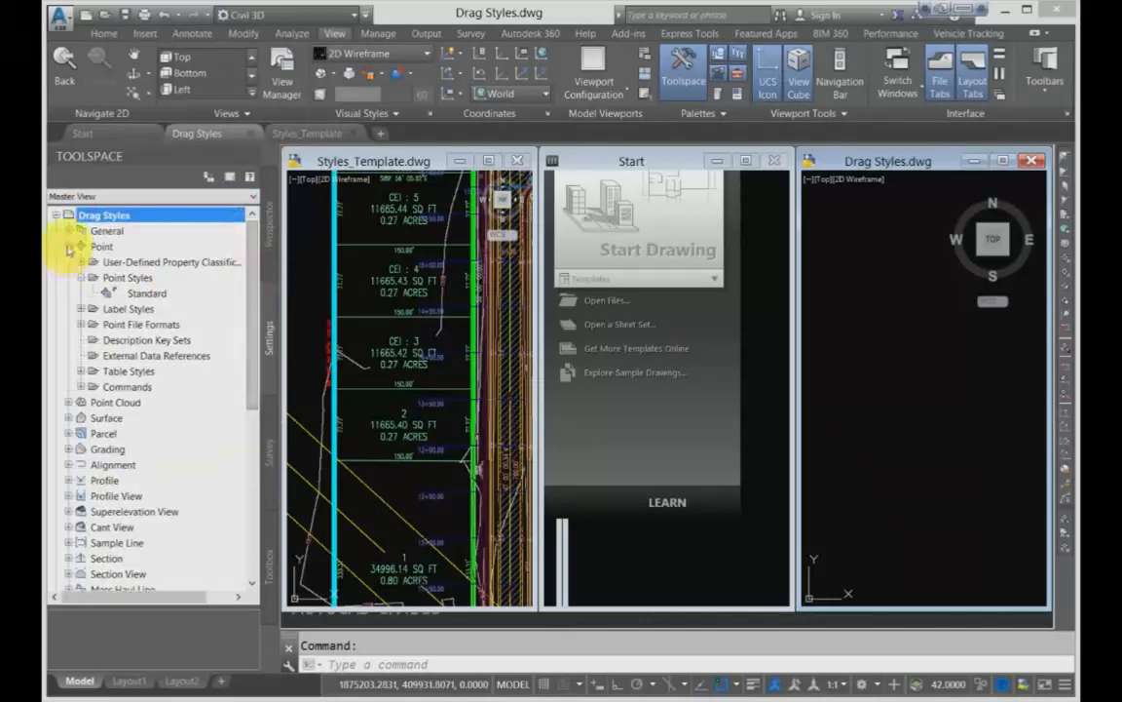
click(67, 245)
- Set the Prospector to Master View, and return to the Settings tree of Drag Styles
right_click(92, 216)
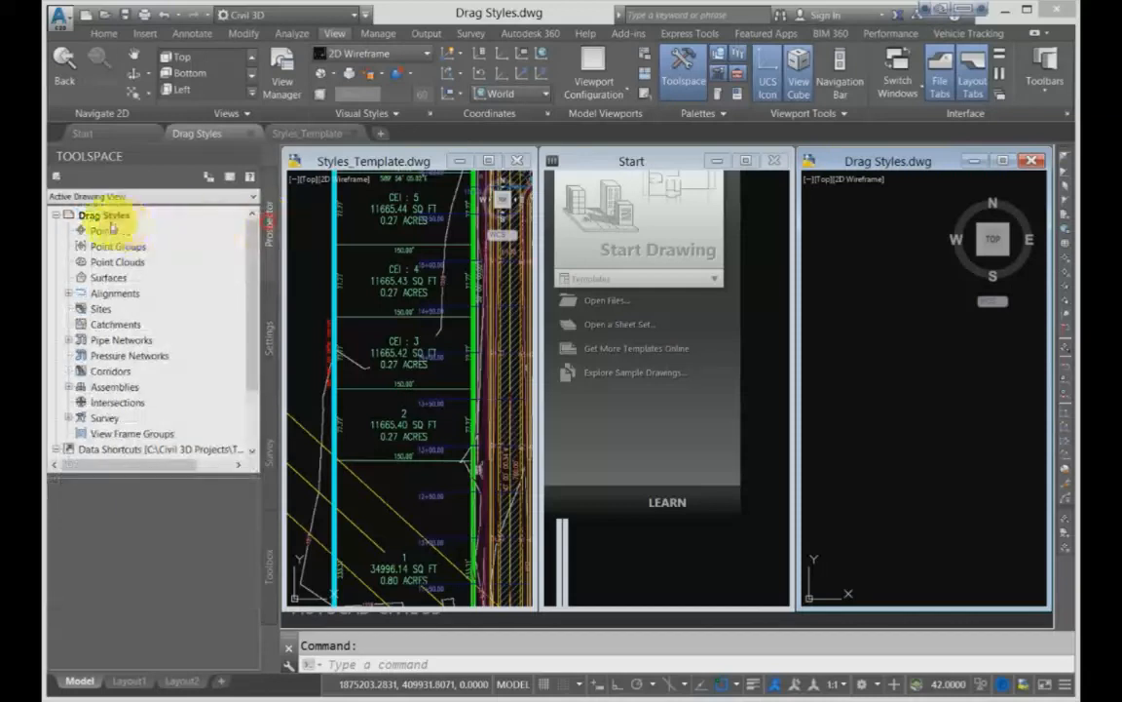
right_click(103, 215)
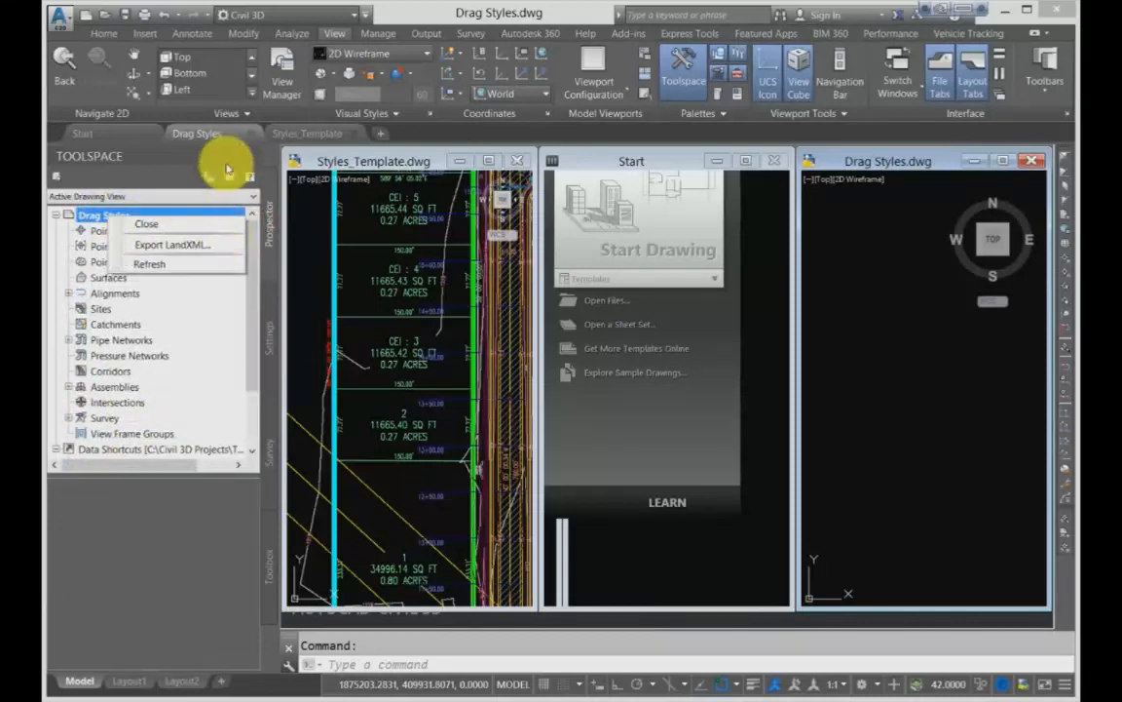
click(230, 195)
click(90, 208)
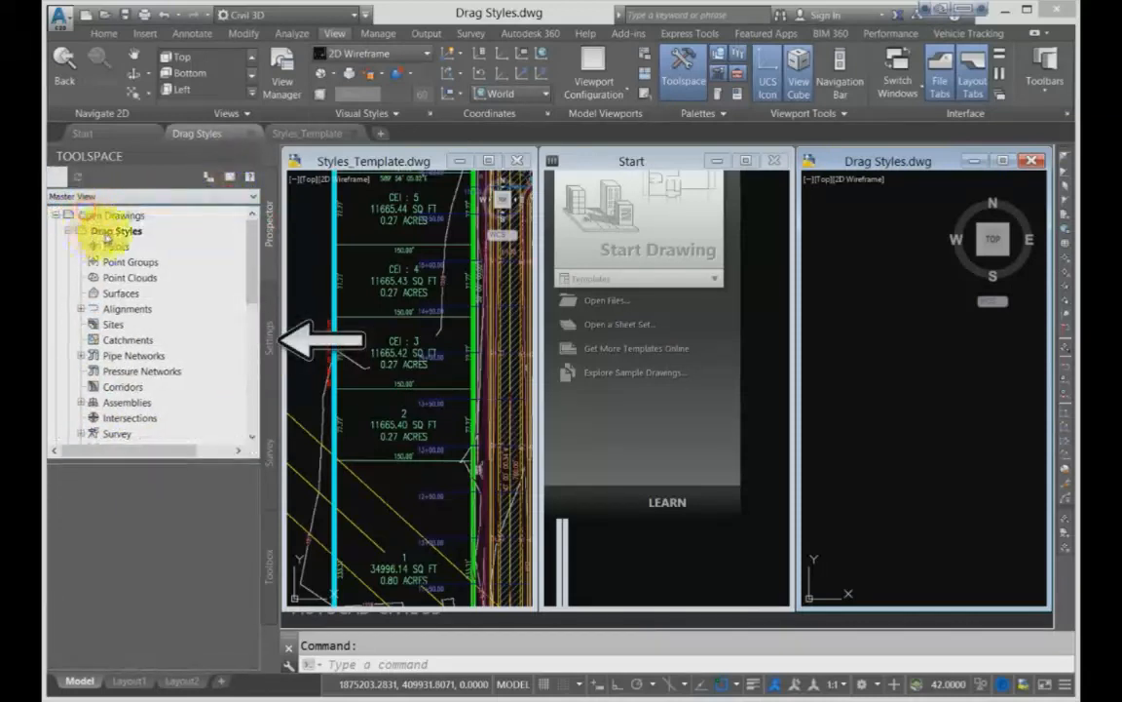
click(265, 331)
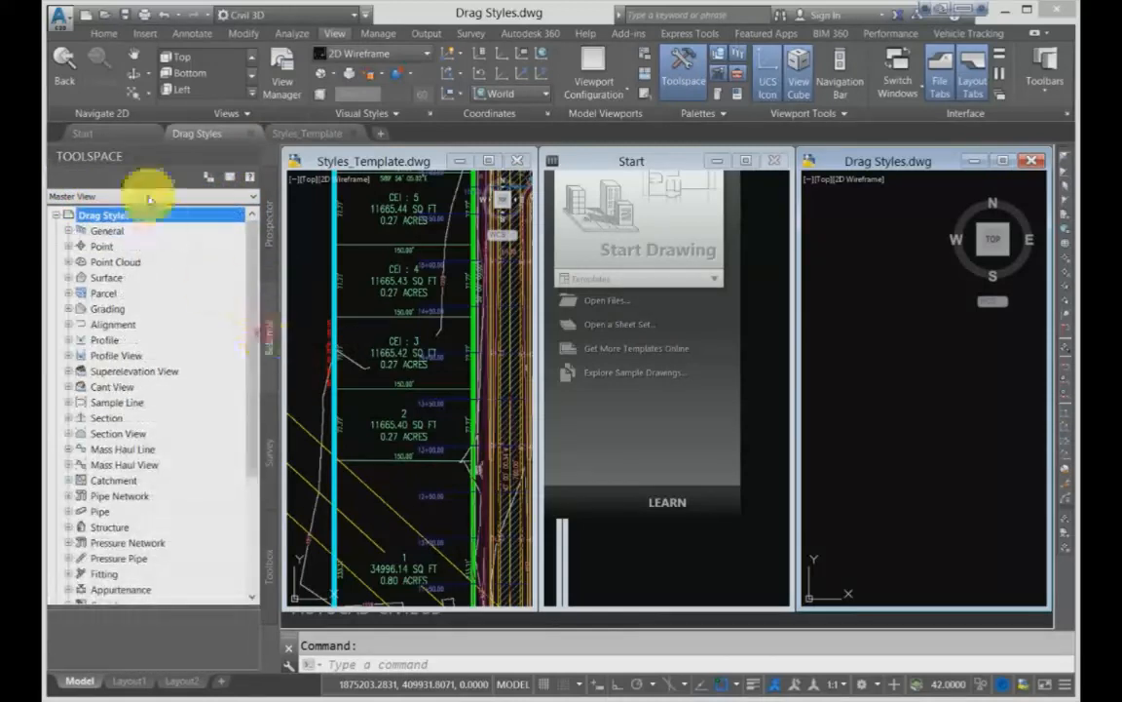
click(111, 227)
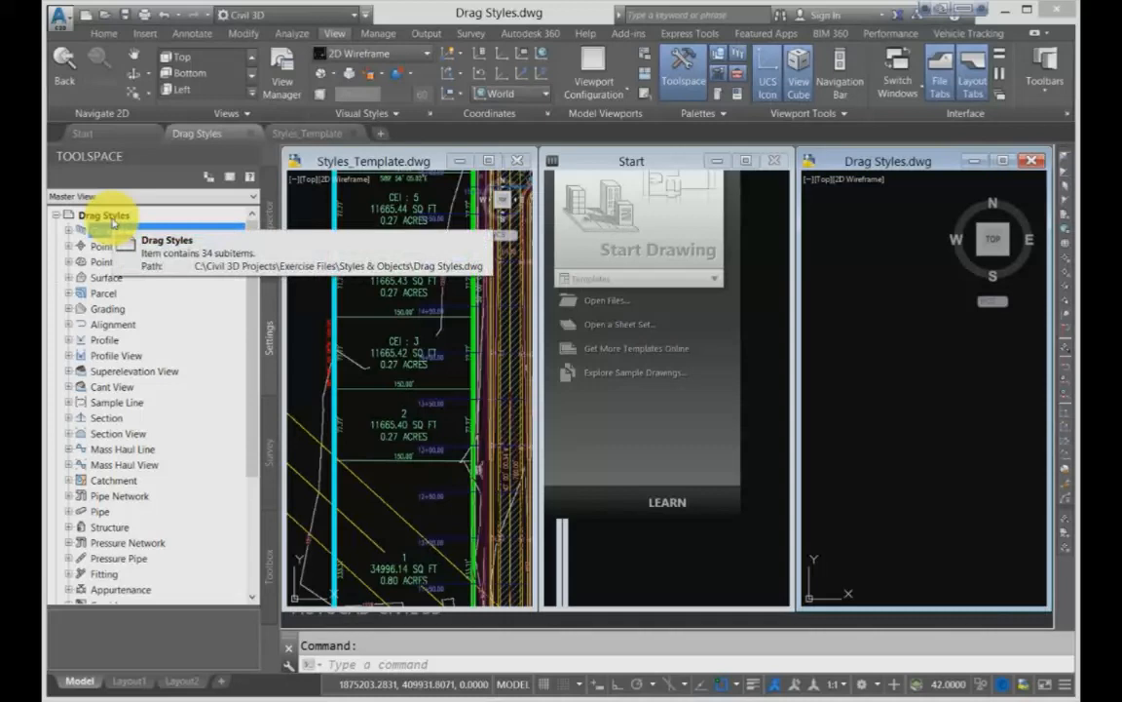
- Rearrange the Start and Styles_Template windows so Styles_Template sits next to Drag Styles, and make Drag Styles the active drawing
drag(599, 163, 441, 159)
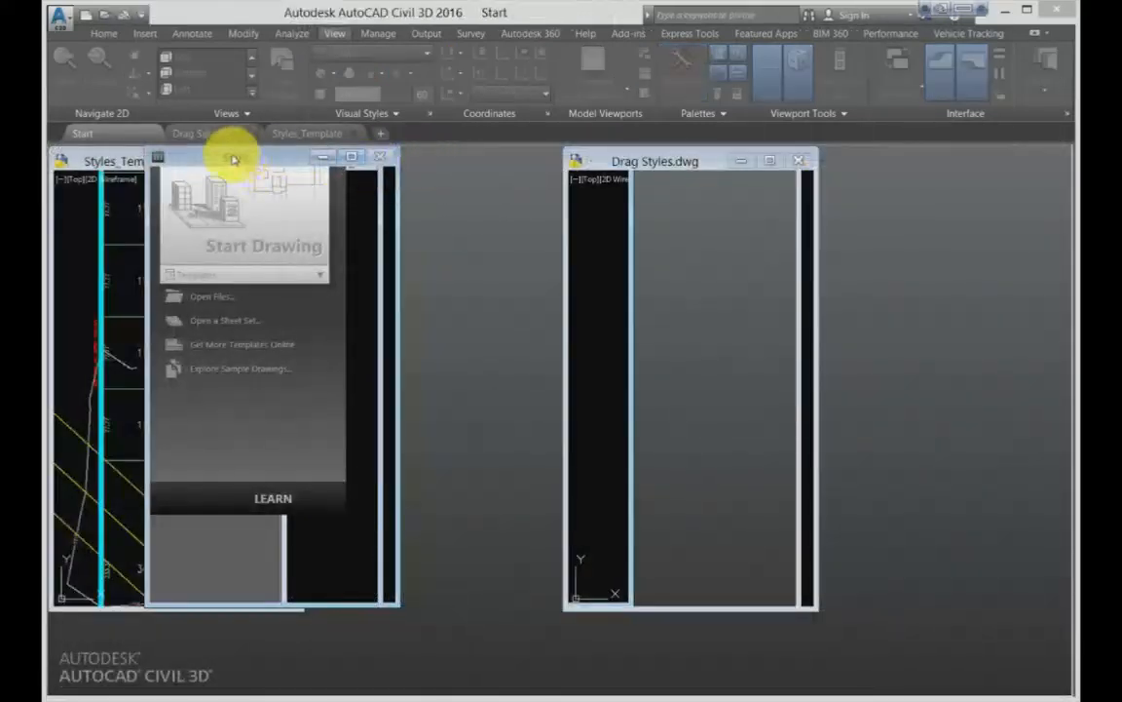
drag(100, 158, 387, 159)
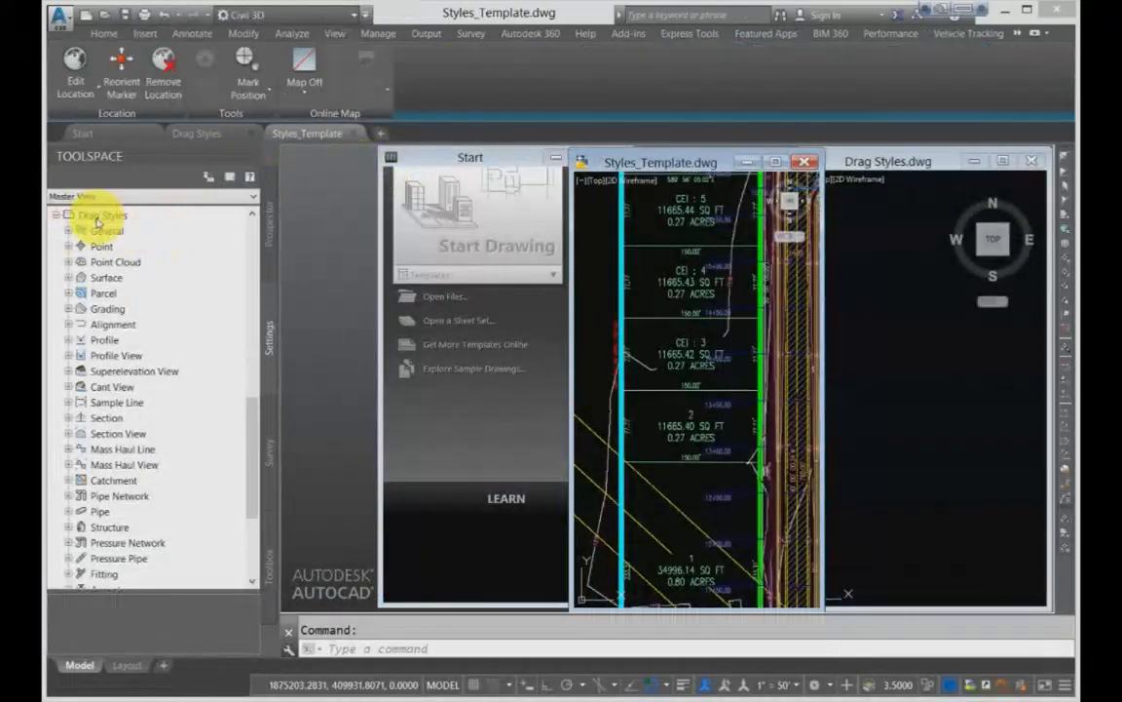
click(889, 171)
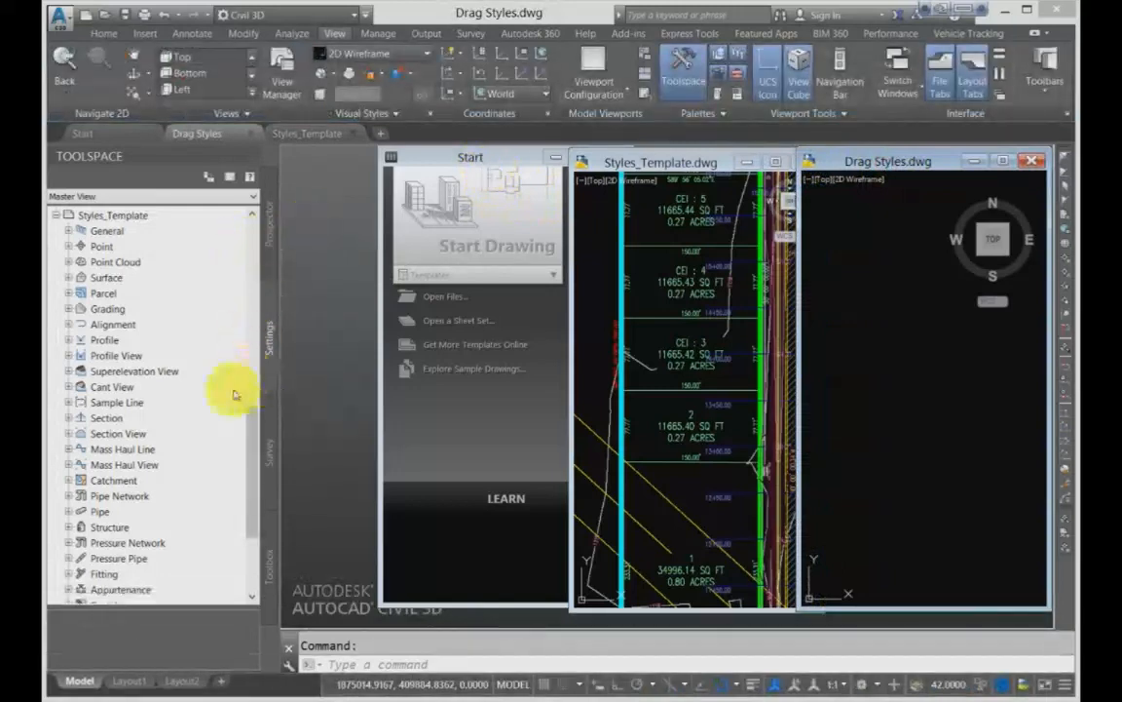
- Copy the surface styles + EDIT - CEI and EG (1-5) - CEI from Styles_Template into the Drag Styles drawing
click(68, 278)
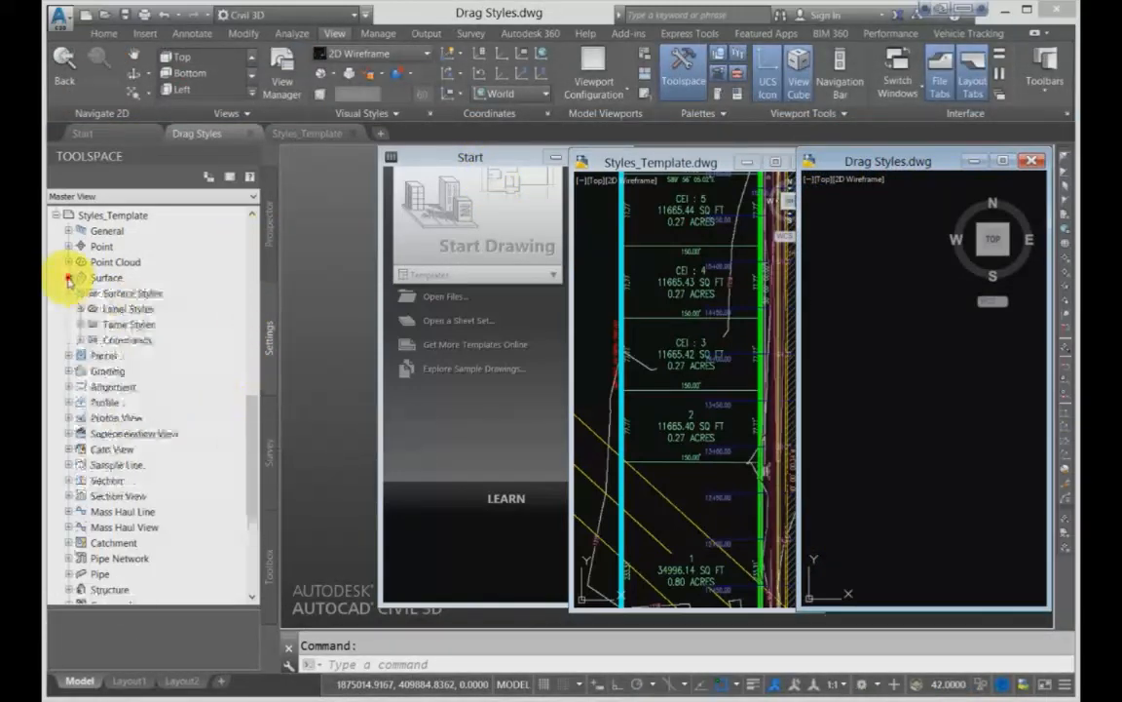
click(78, 292)
click(142, 309)
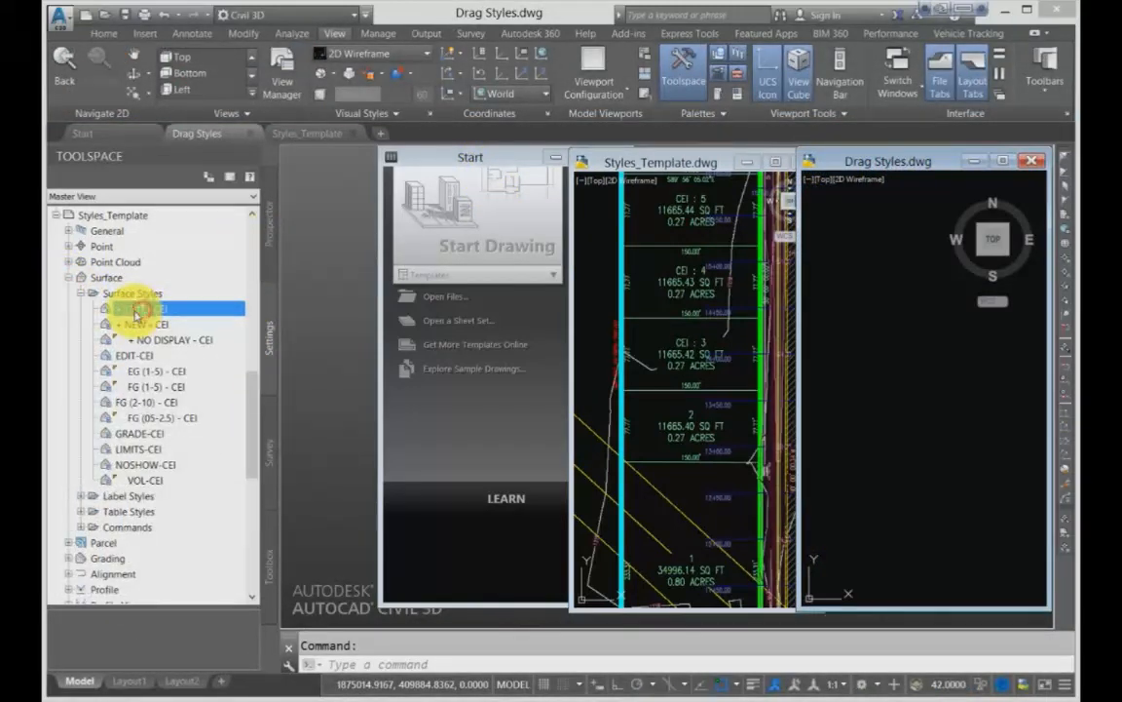
drag(135, 310, 888, 313)
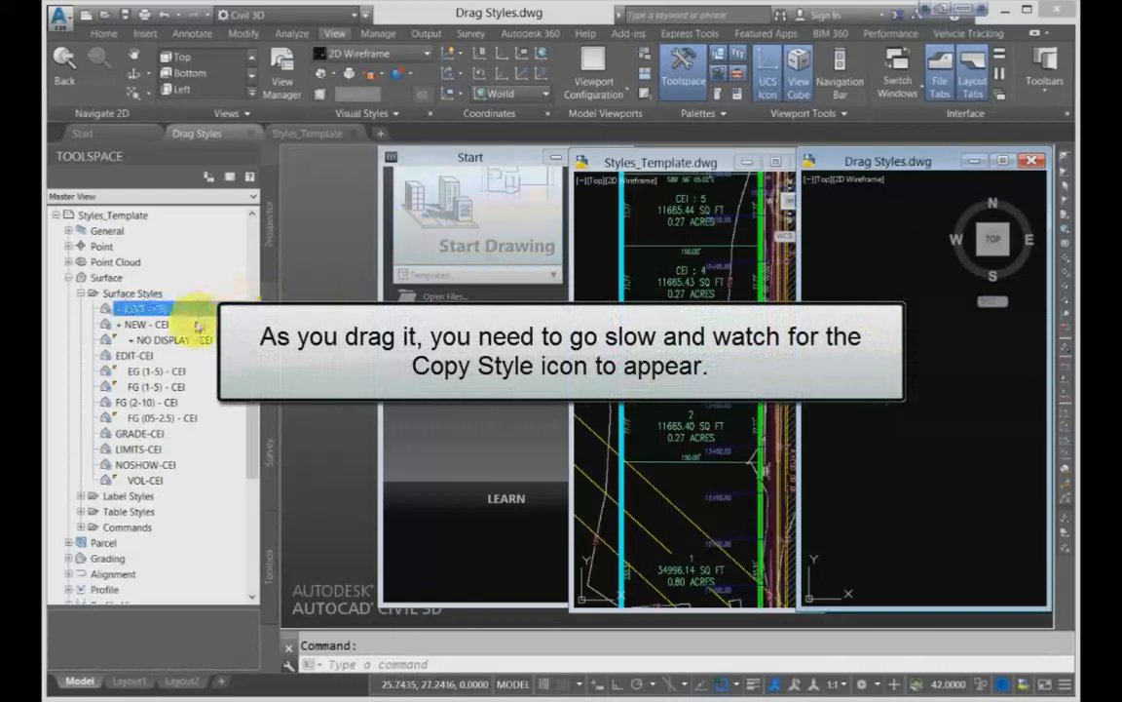
click(133, 359)
drag(136, 370, 846, 378)
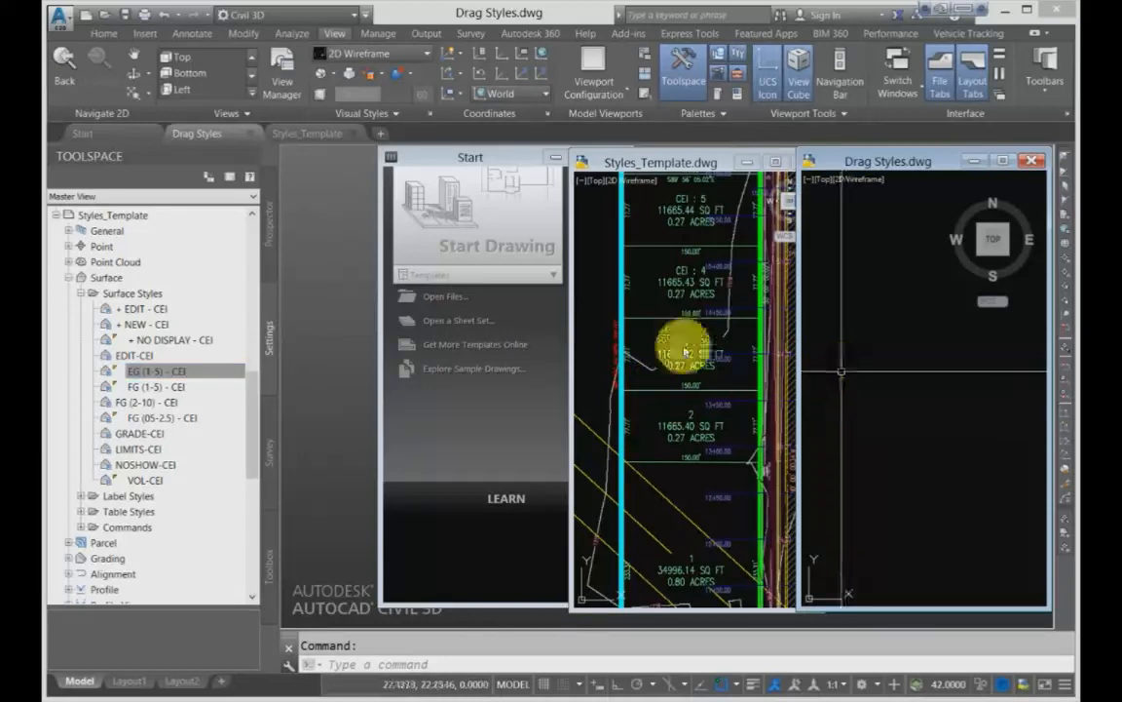
- Minimize the Start window and place the Styles_Template and Drag Styles windows side by side without overlap
click(550, 157)
mouse_move(719, 170)
mouse_down()
mouse_move(469, 171)
mouse_move(451, 157)
mouse_up()
drag(791, 160, 719, 161)
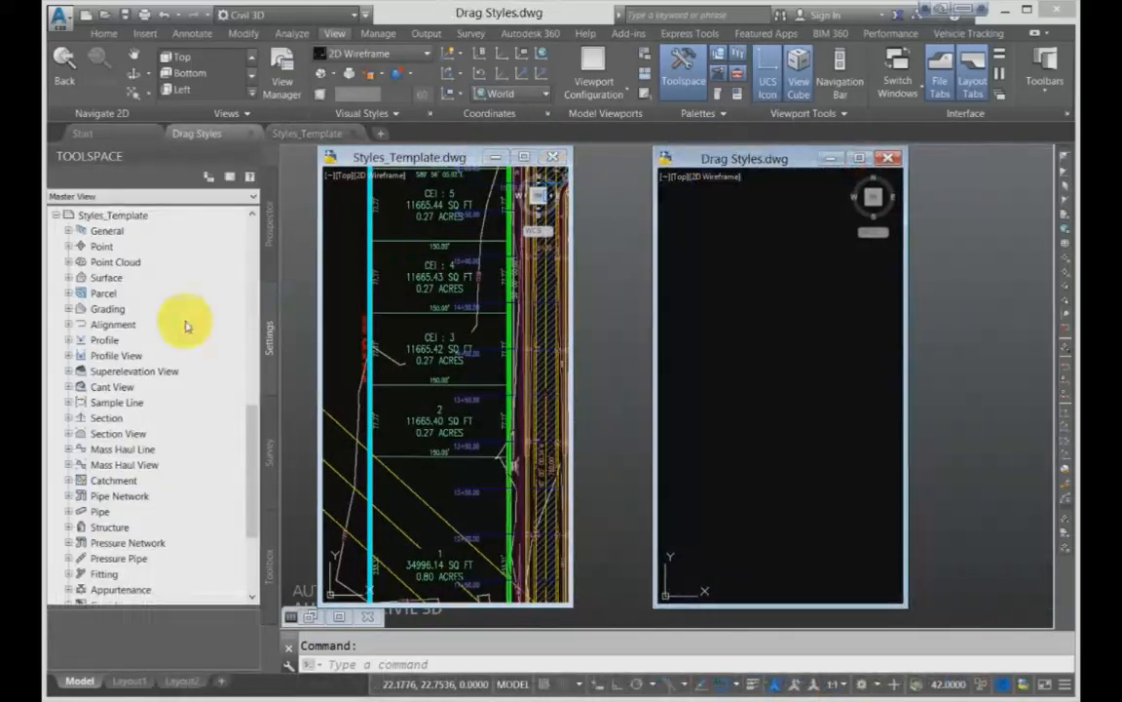
- Copy the surface style FG (1-5) - CEI from Styles_Template into the Drag Styles drawing
click(67, 278)
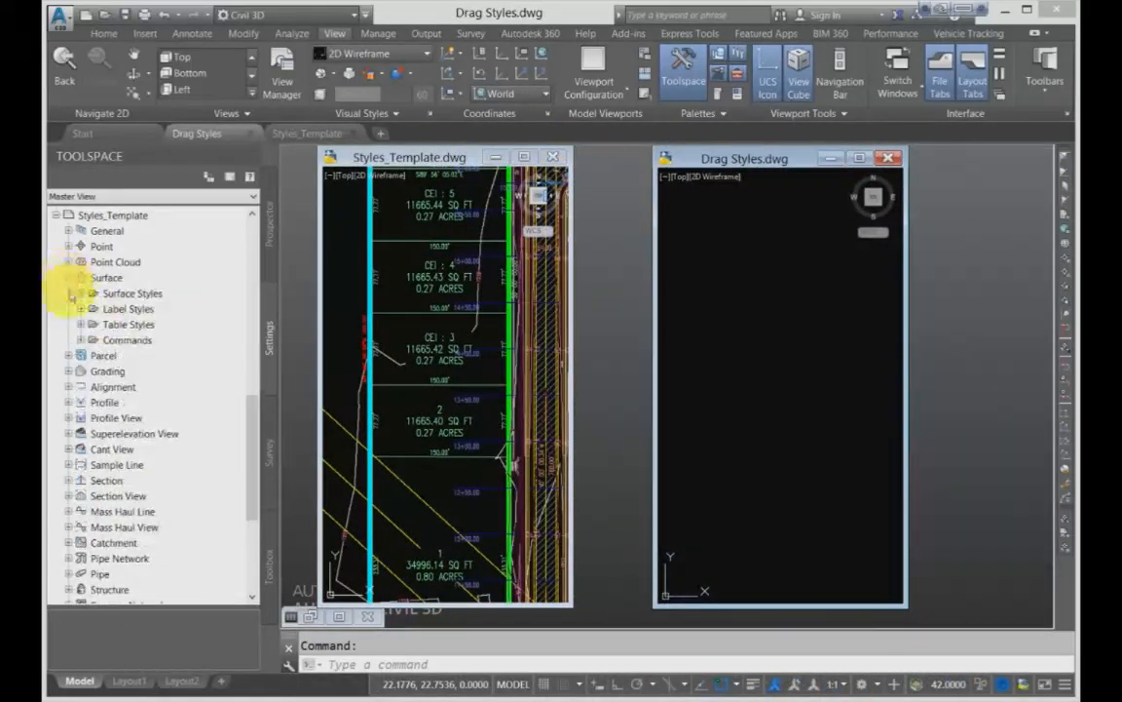
click(74, 293)
click(142, 387)
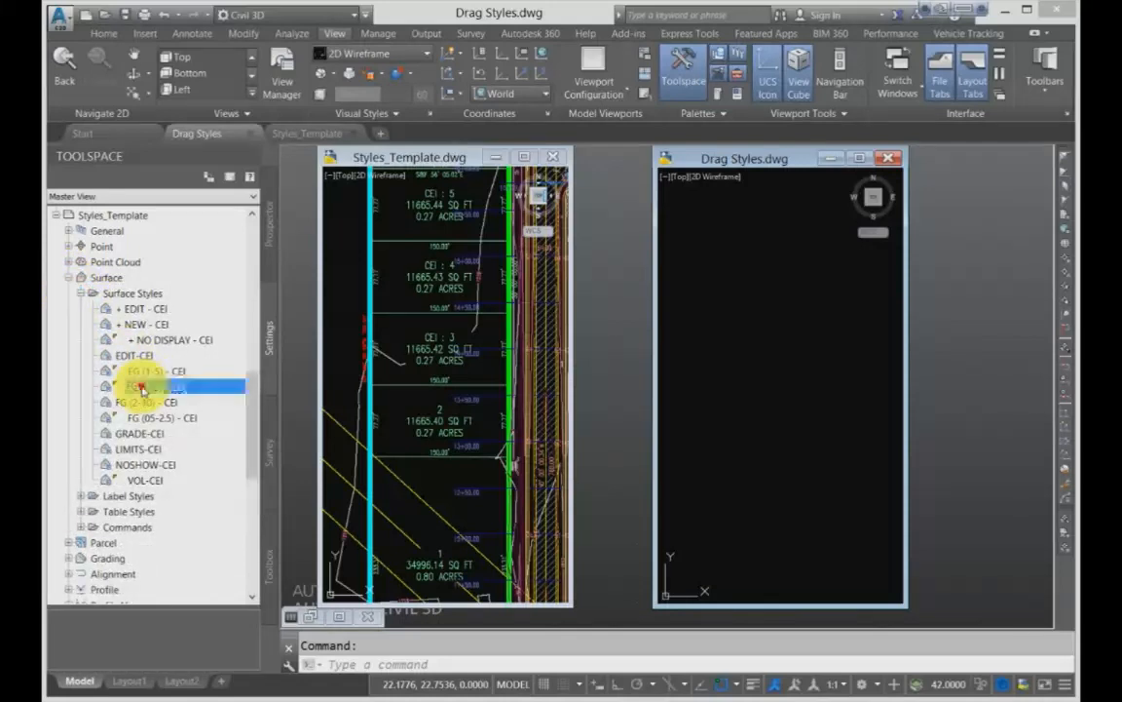
mouse_move(141, 388)
mouse_down()
mouse_move(531, 369)
mouse_move(720, 391)
mouse_up()
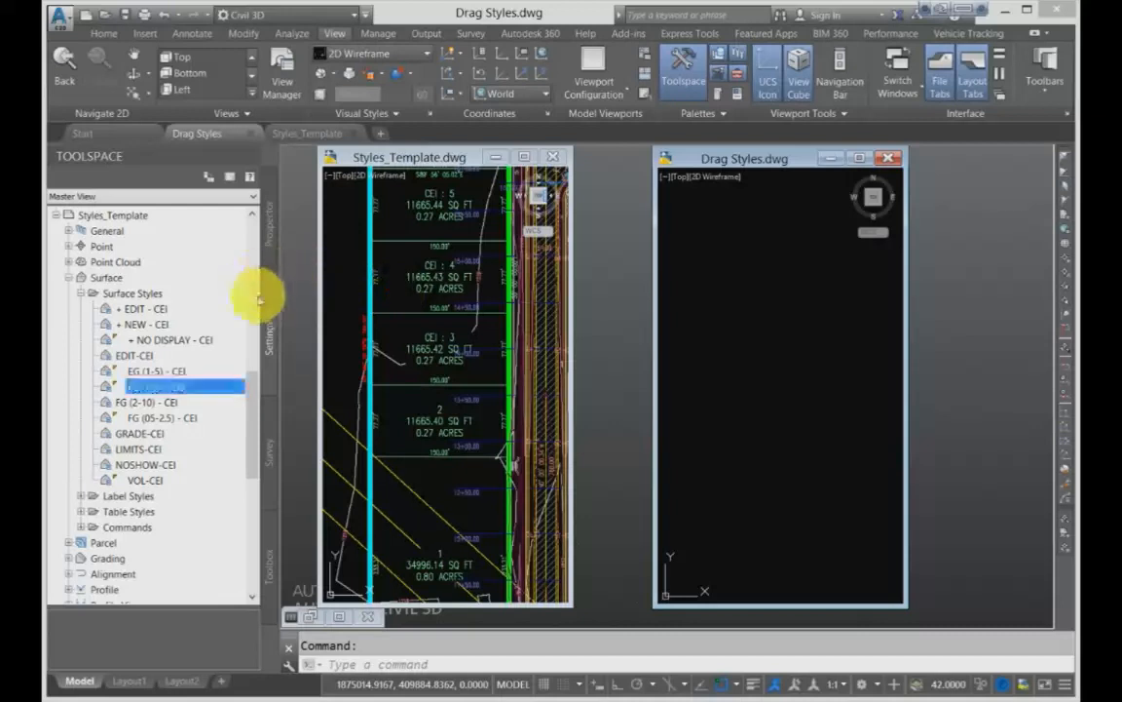
- Check the surface styles of the Drag Styles drawing for the copied styles, and collapse its Surface branch
mouse_move(251, 396)
mouse_down()
mouse_move(258, 287)
mouse_move(245, 233)
mouse_up()
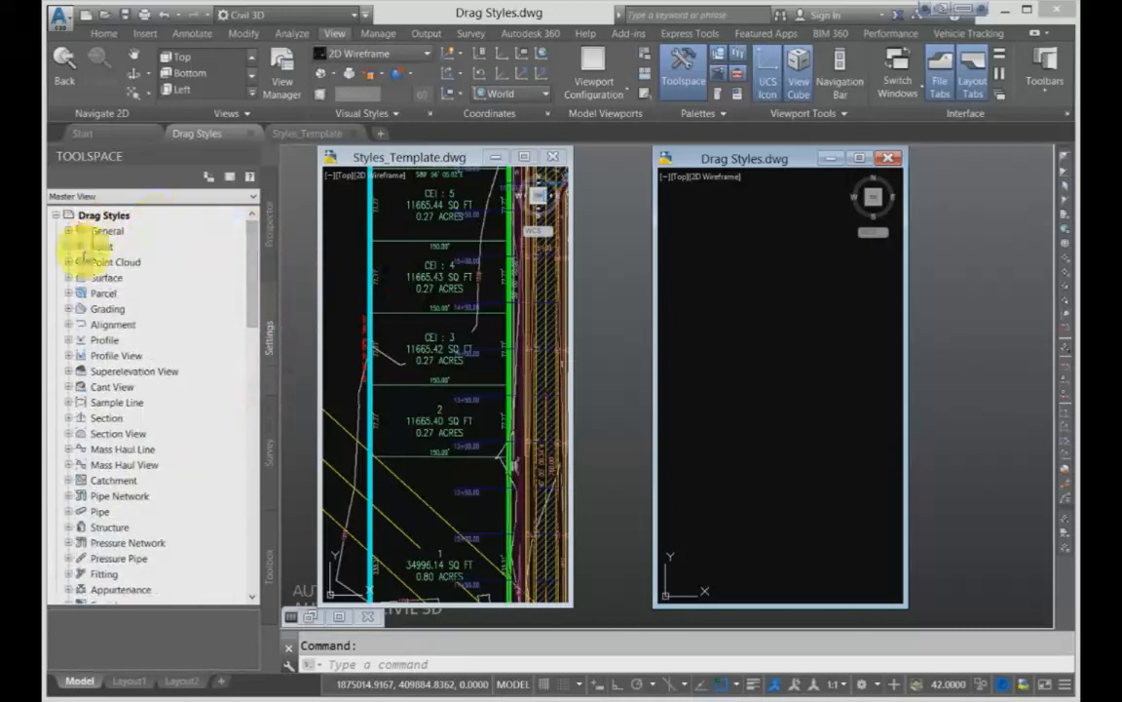
click(68, 277)
click(82, 292)
click(146, 324)
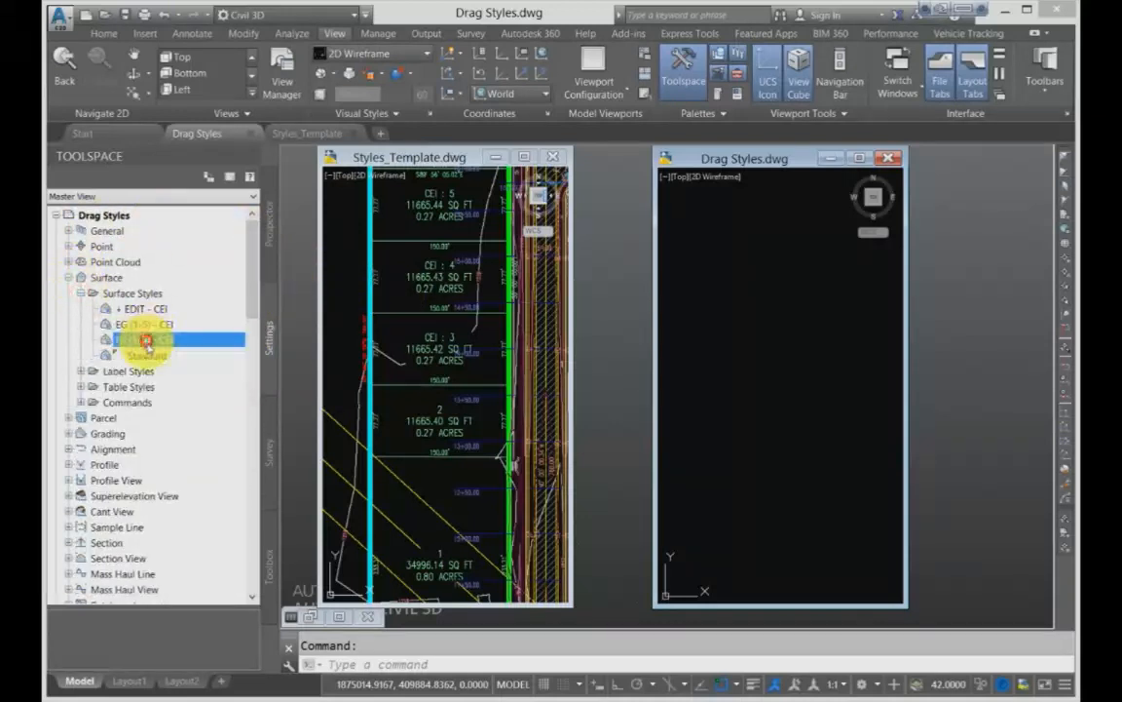
click(68, 277)
- Try to copy the whole Surface Styles collection from Styles_Template into the Drag Styles drawing
drag(250, 281, 244, 429)
drag(147, 325, 729, 341)
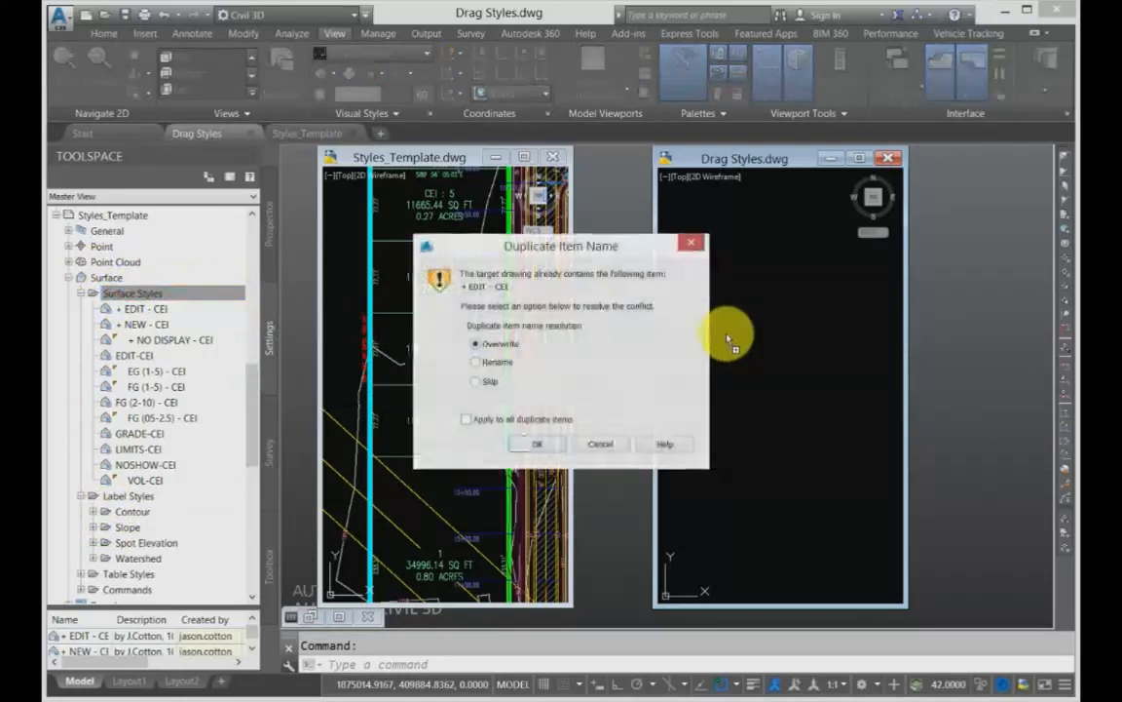
click(599, 444)
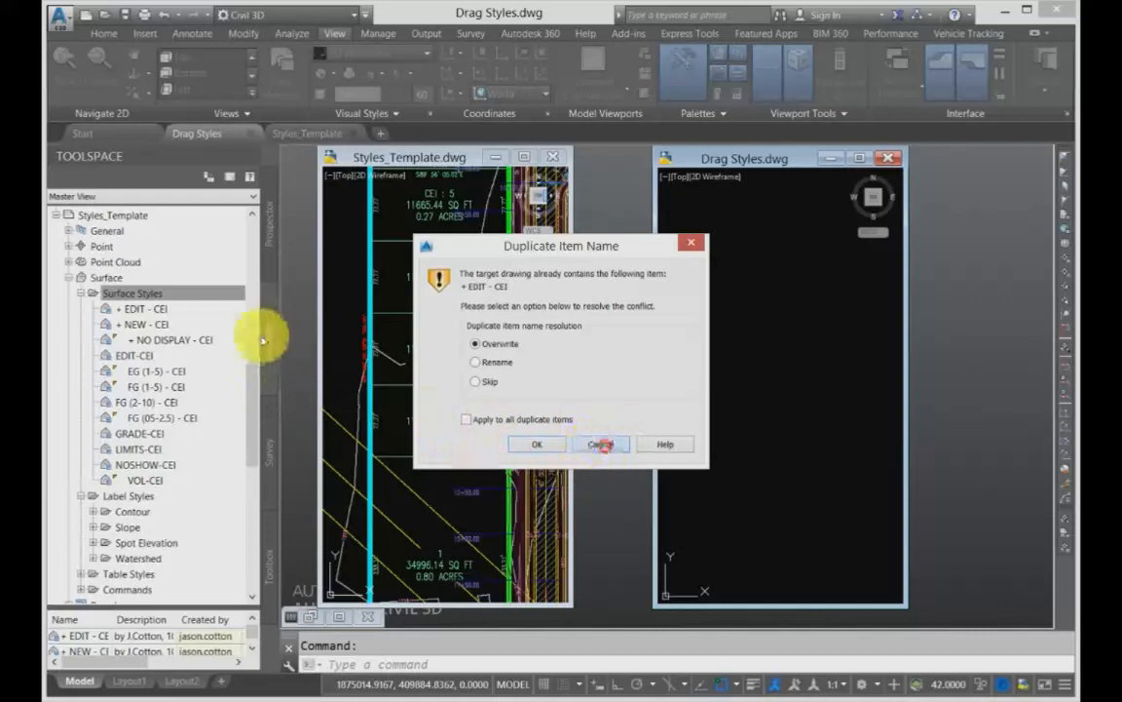
- Copy the whole Point Styles collection from Styles_Template into the Drag Styles drawing, overwriting all duplicate items
drag(251, 390, 251, 334)
click(71, 433)
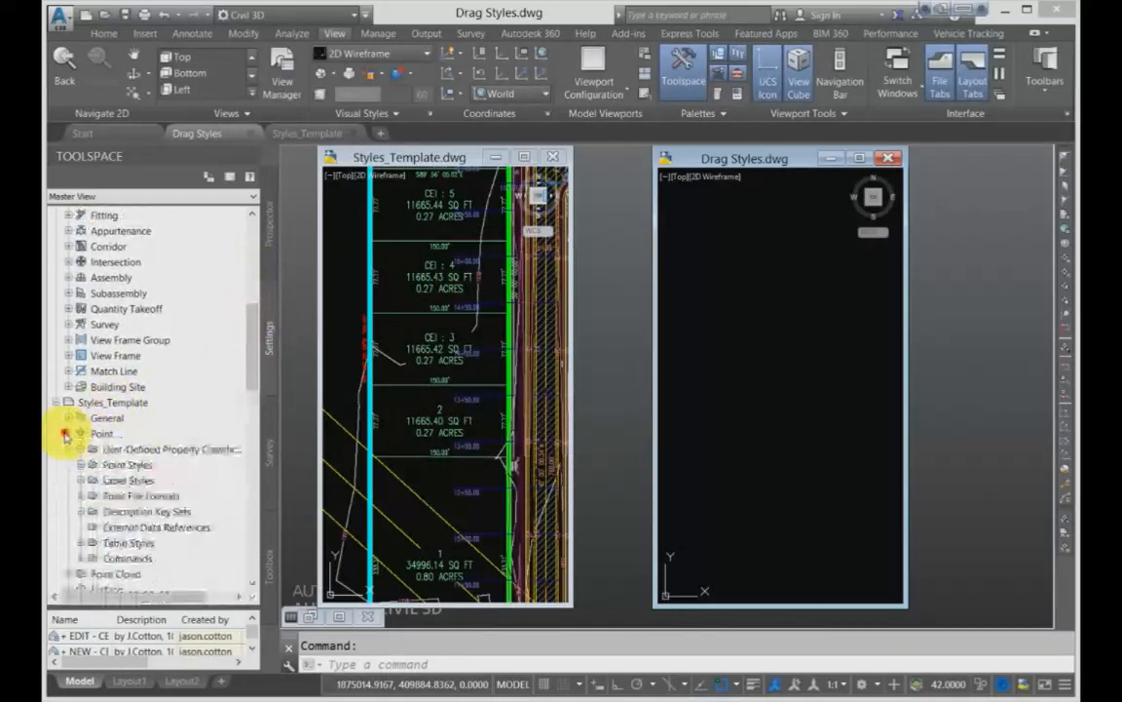
click(81, 466)
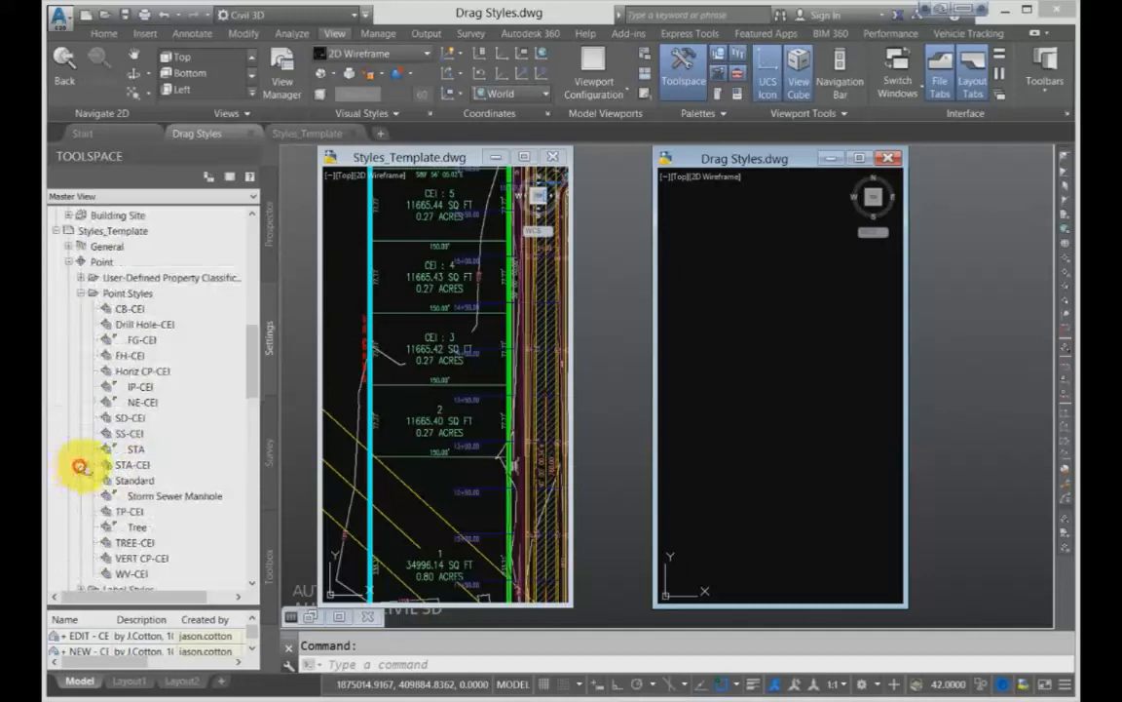
click(122, 294)
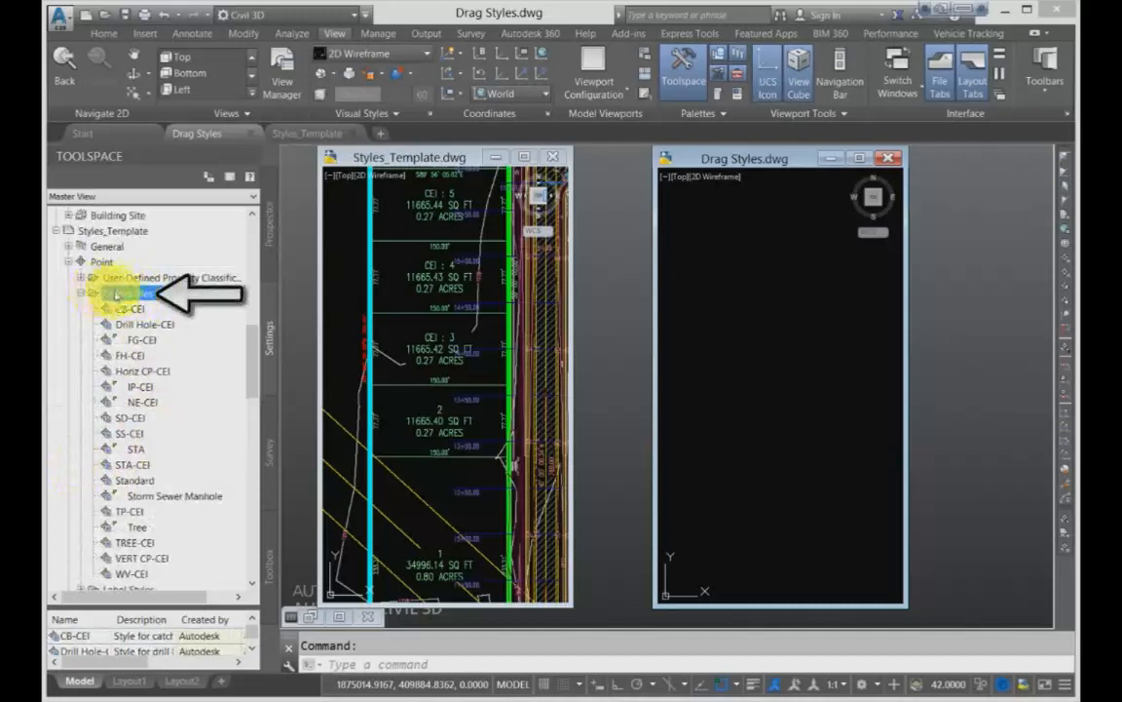
drag(115, 293, 738, 326)
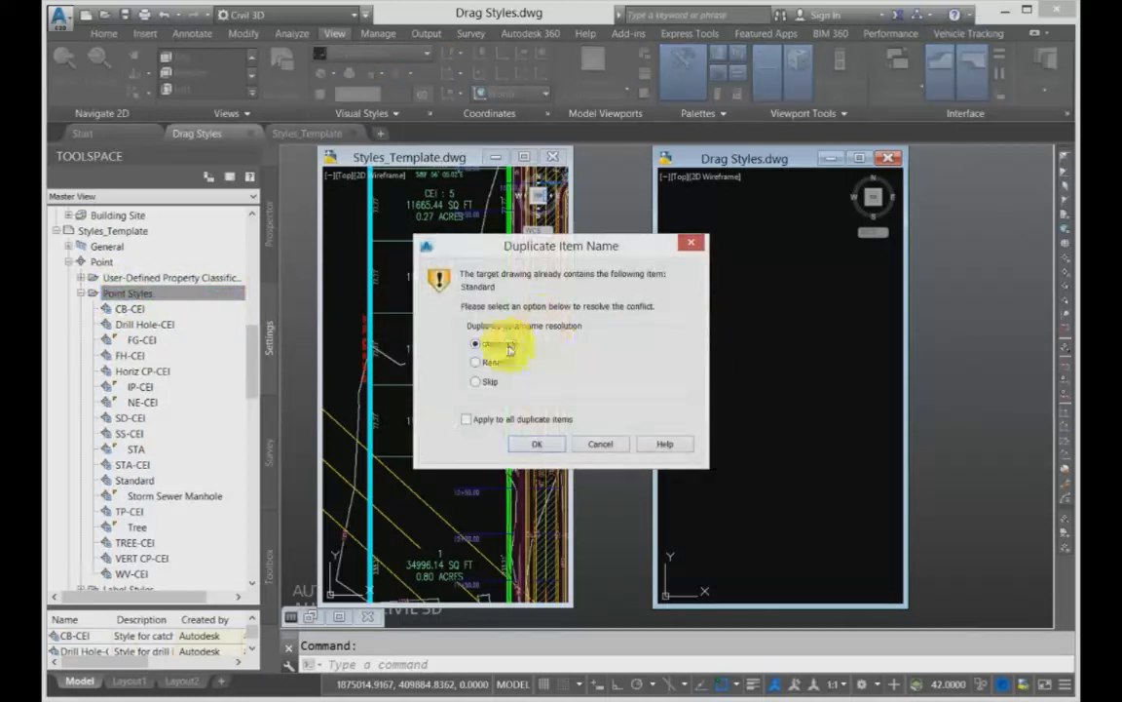
click(466, 420)
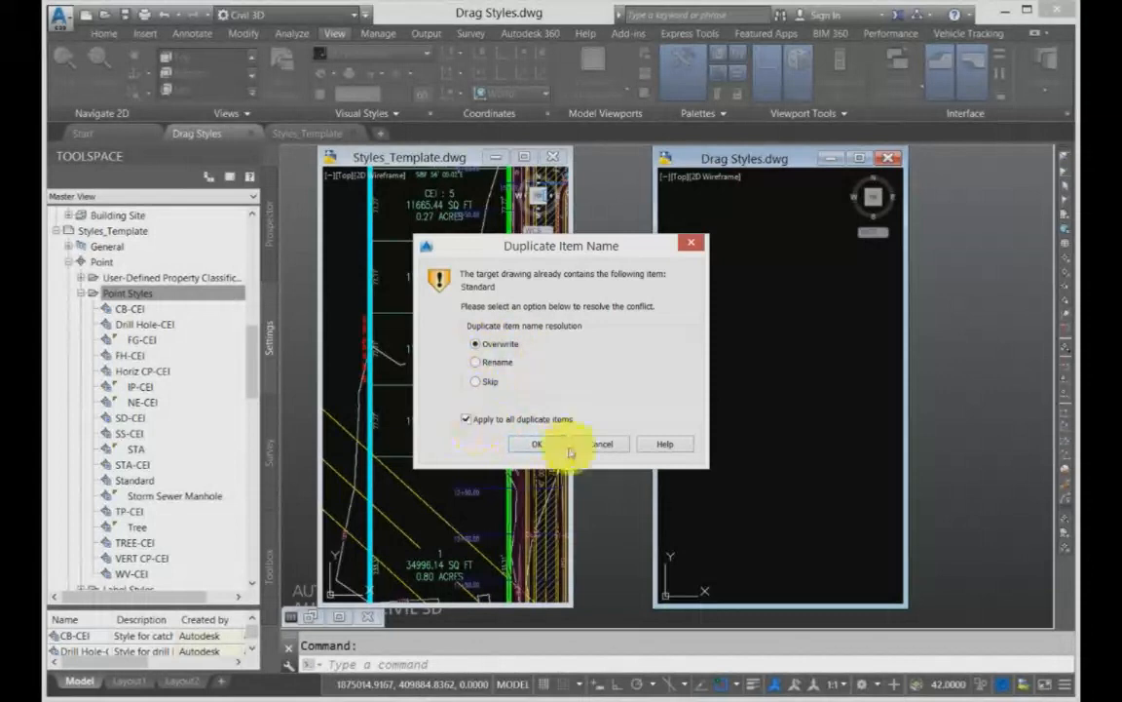
click(551, 446)
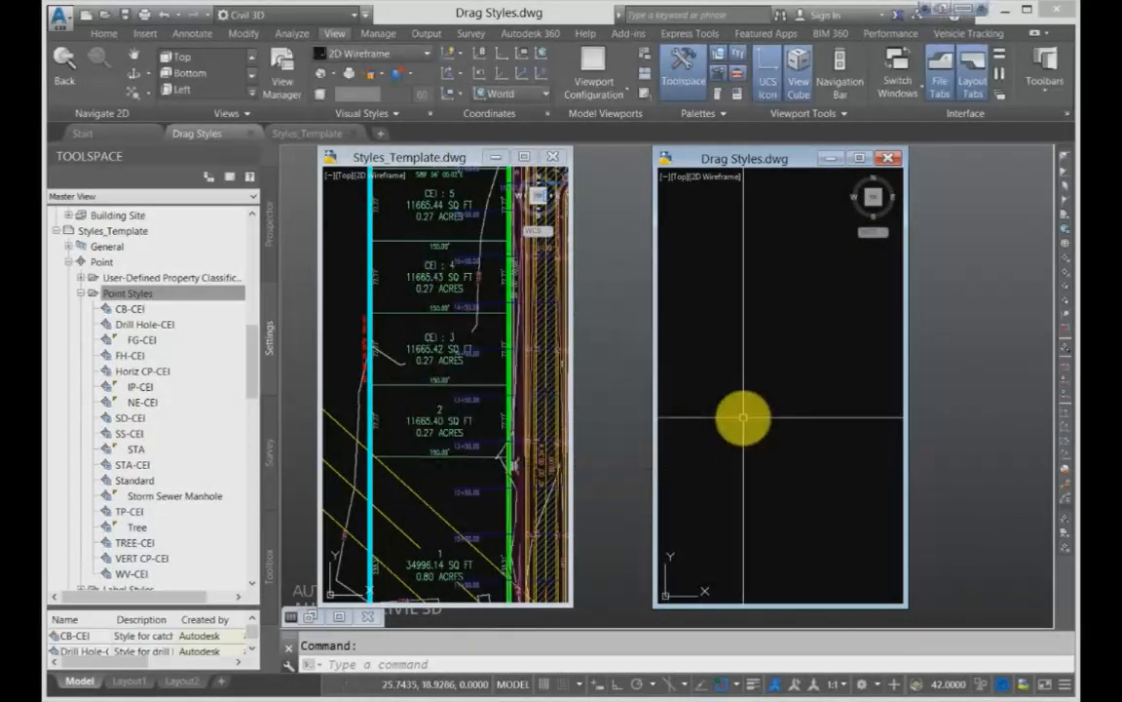
- Examine the Point Styles collection of the Drag Styles drawing, including the Standard style
click(126, 293)
drag(254, 350, 252, 212)
click(68, 246)
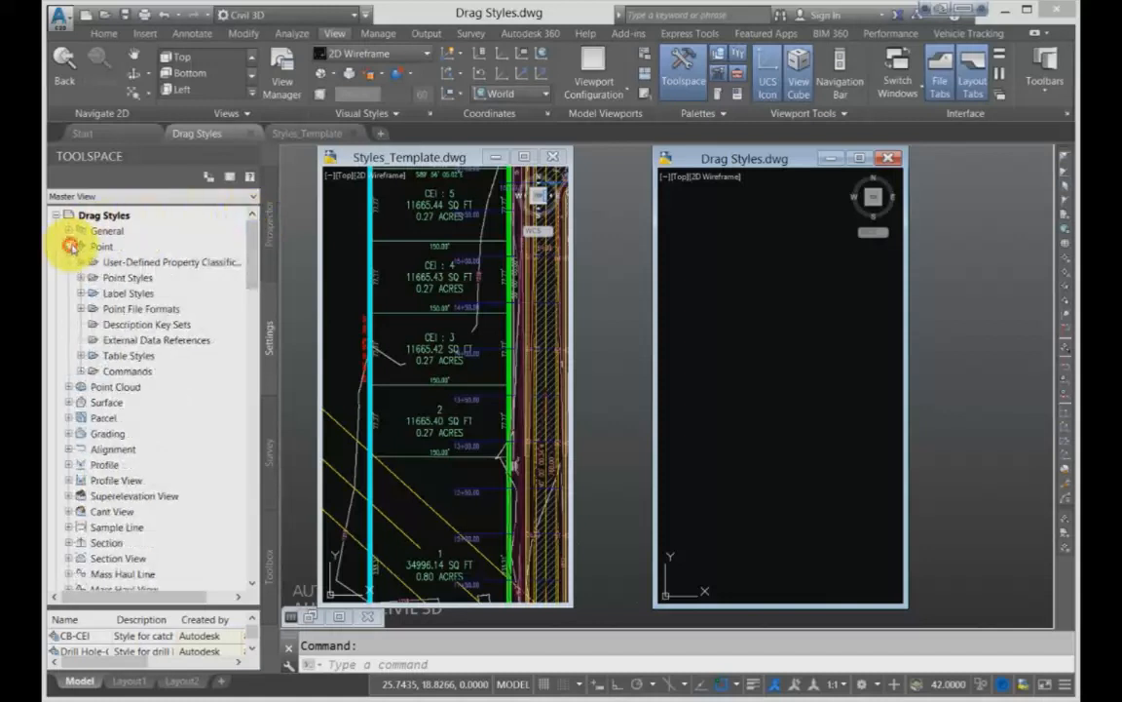
click(82, 278)
click(97, 276)
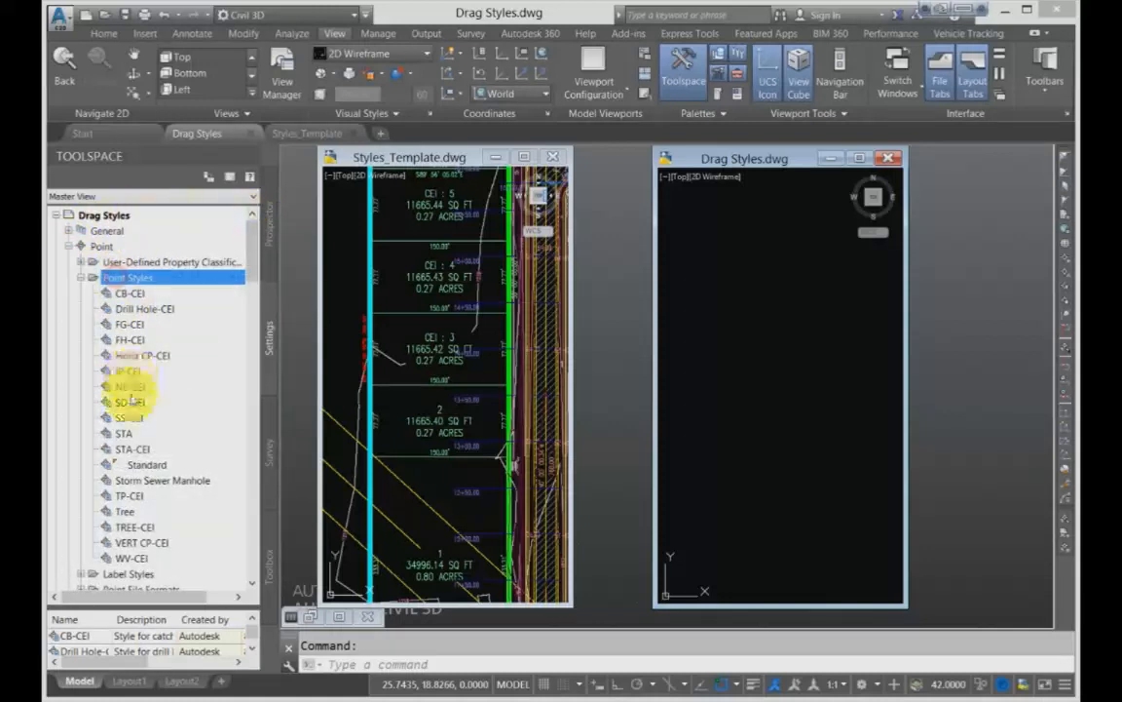
click(149, 465)
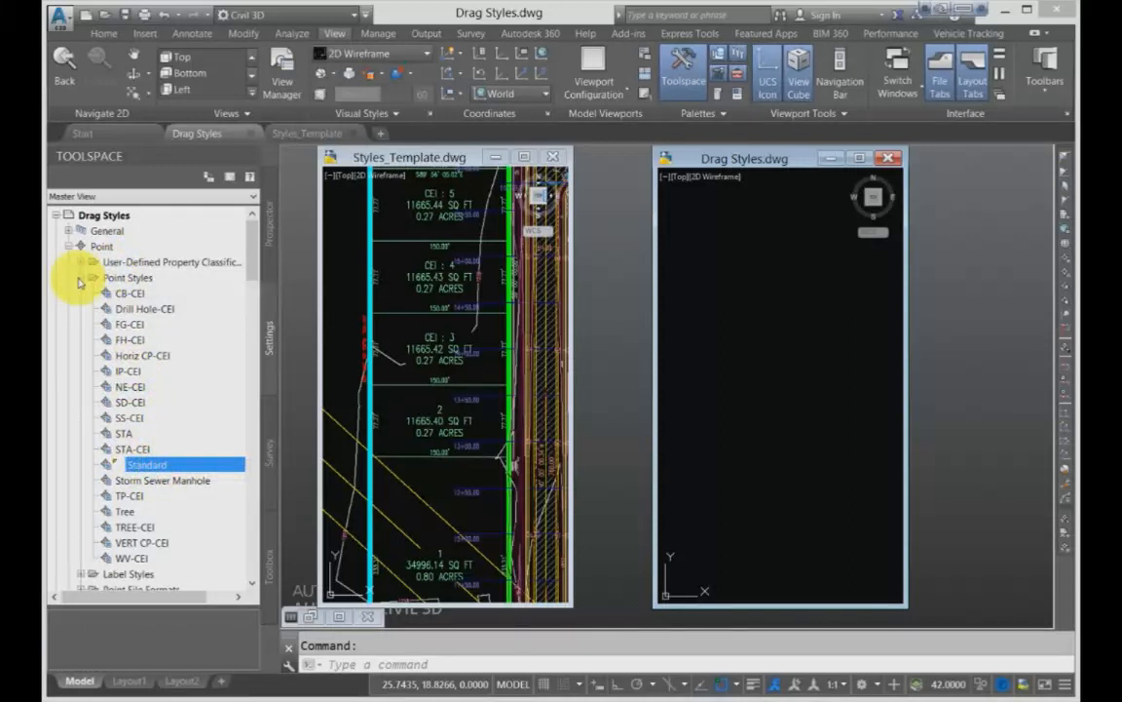
click(109, 278)
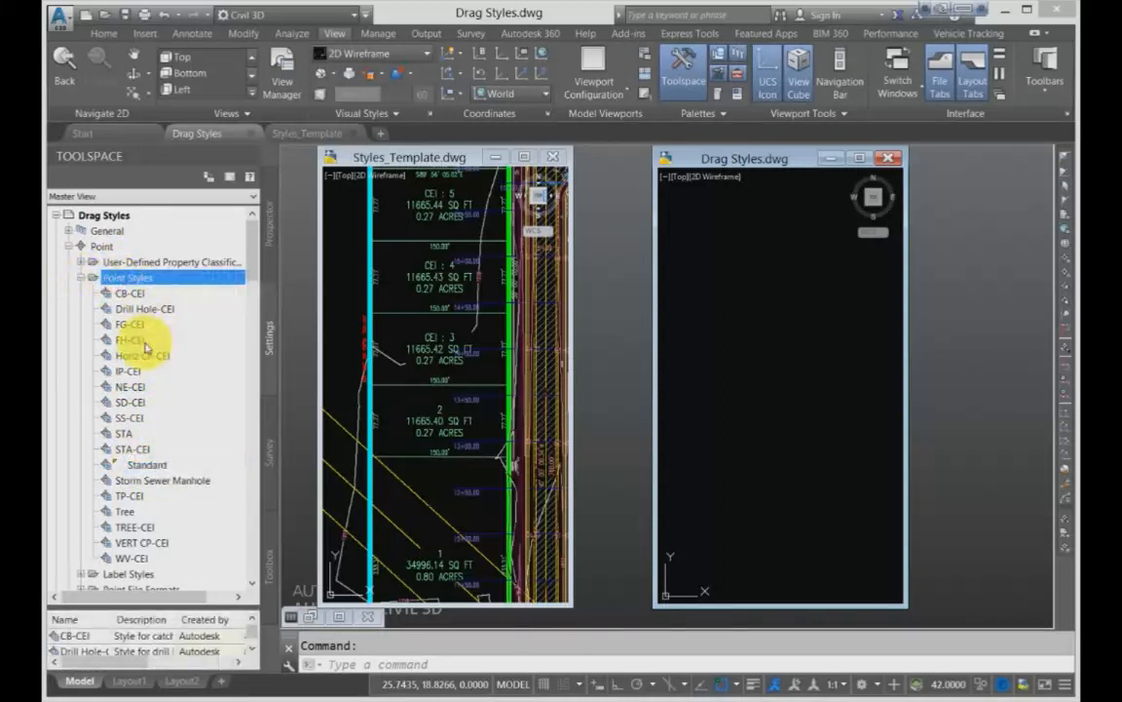
scroll(145, 348, down, 1)
scroll(144, 348, down, 2)
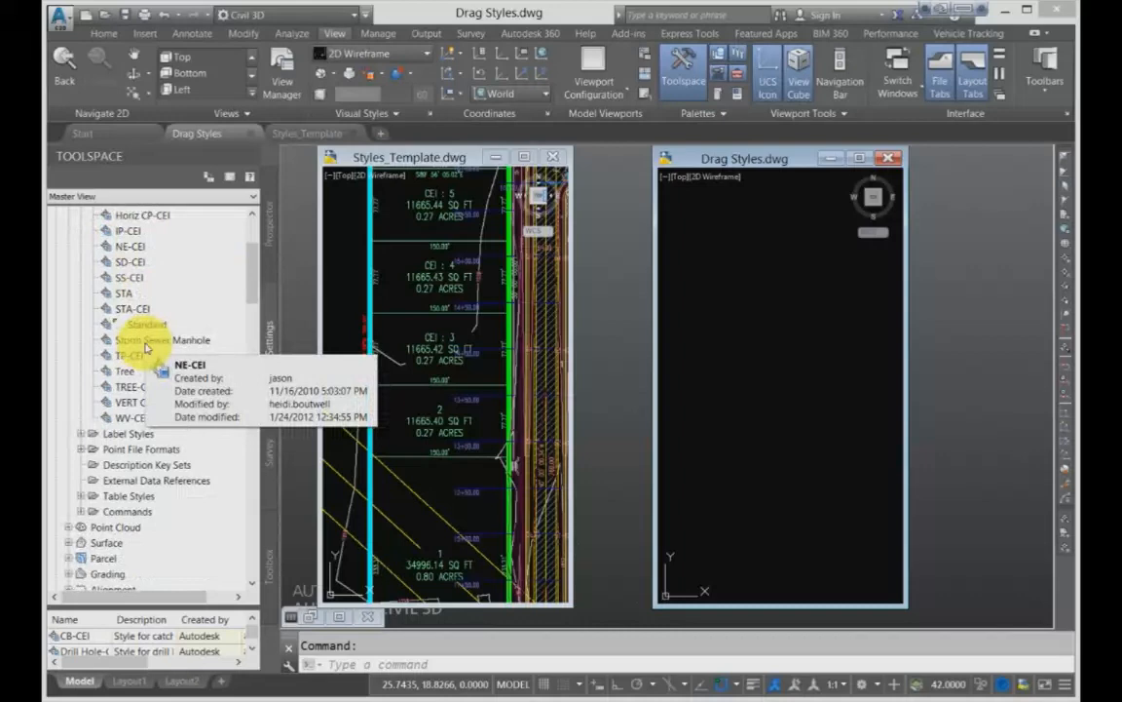
scroll(144, 348, up, 3)
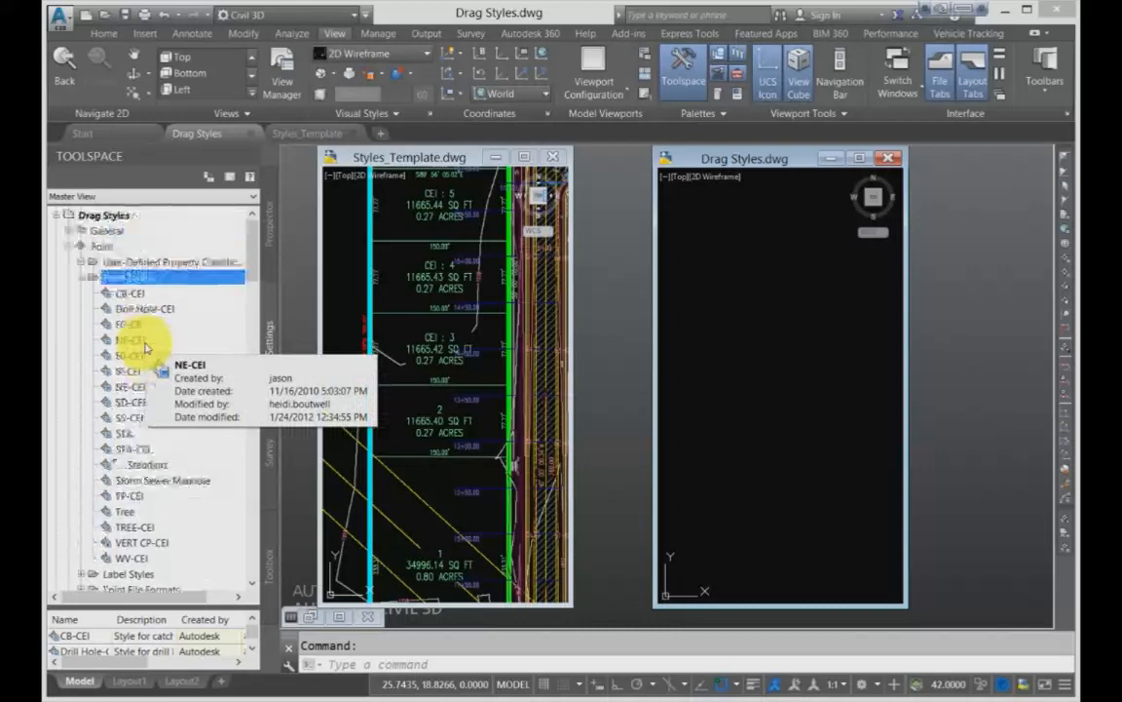
- Collapse the Point branch of Drag Styles and the Point and Surface branches of Styles_Template
click(80, 279)
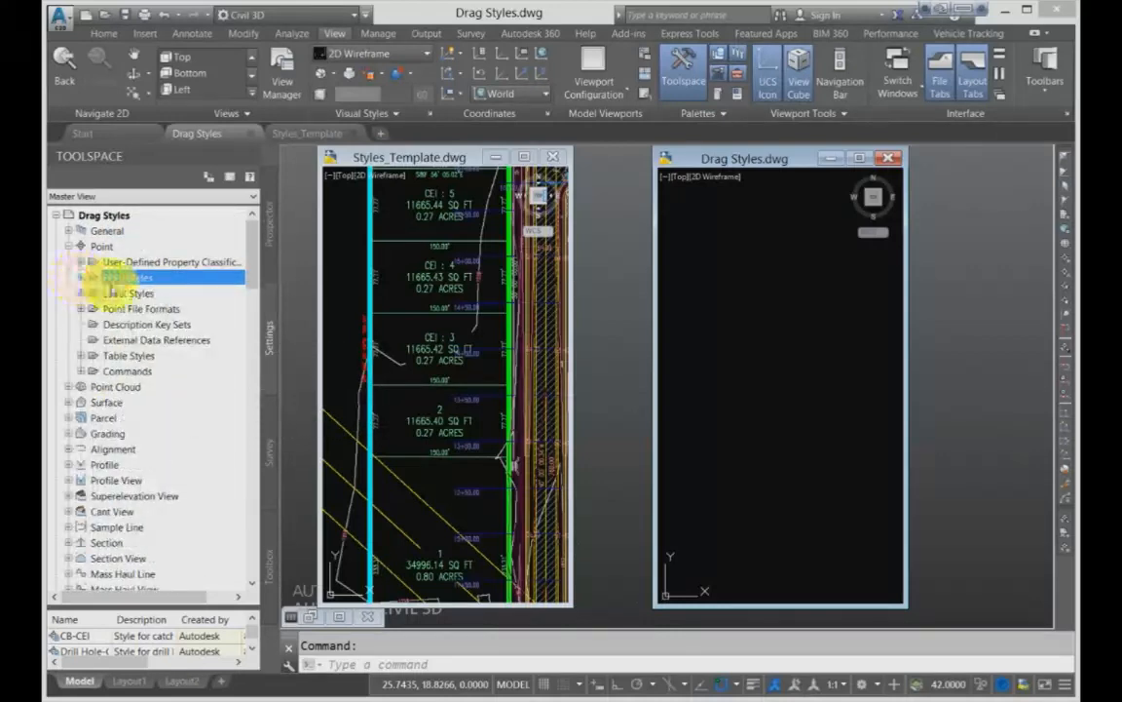
click(69, 245)
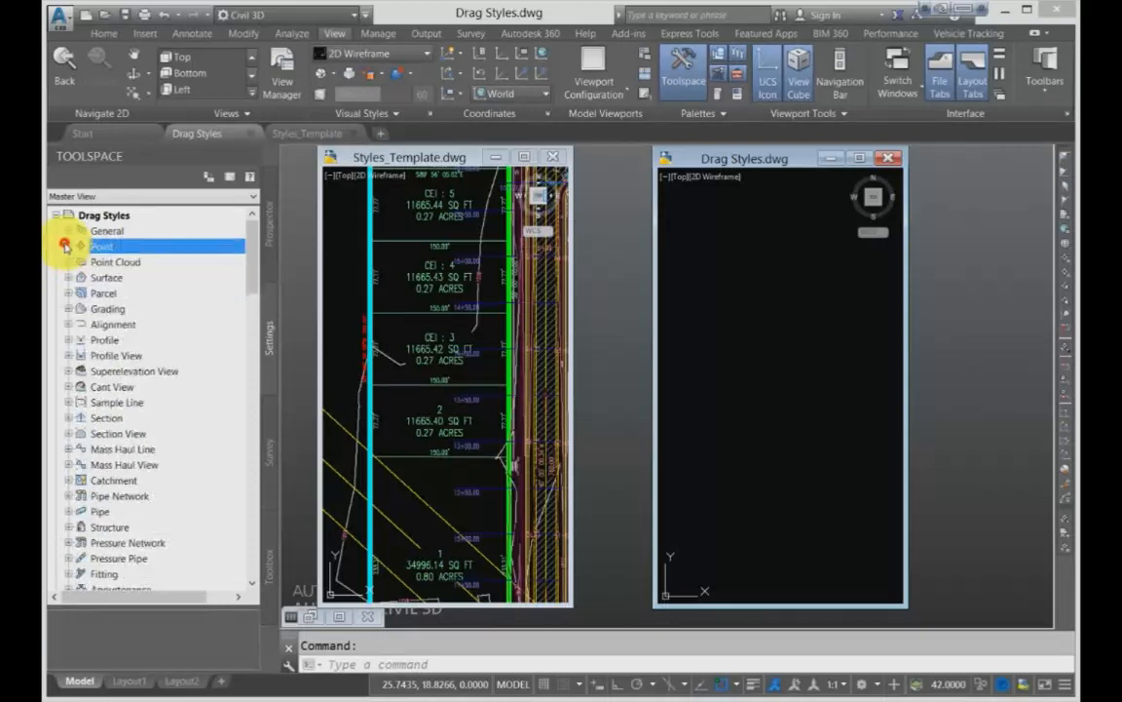
scroll(93, 380, down, 10)
click(78, 400)
click(69, 372)
click(69, 401)
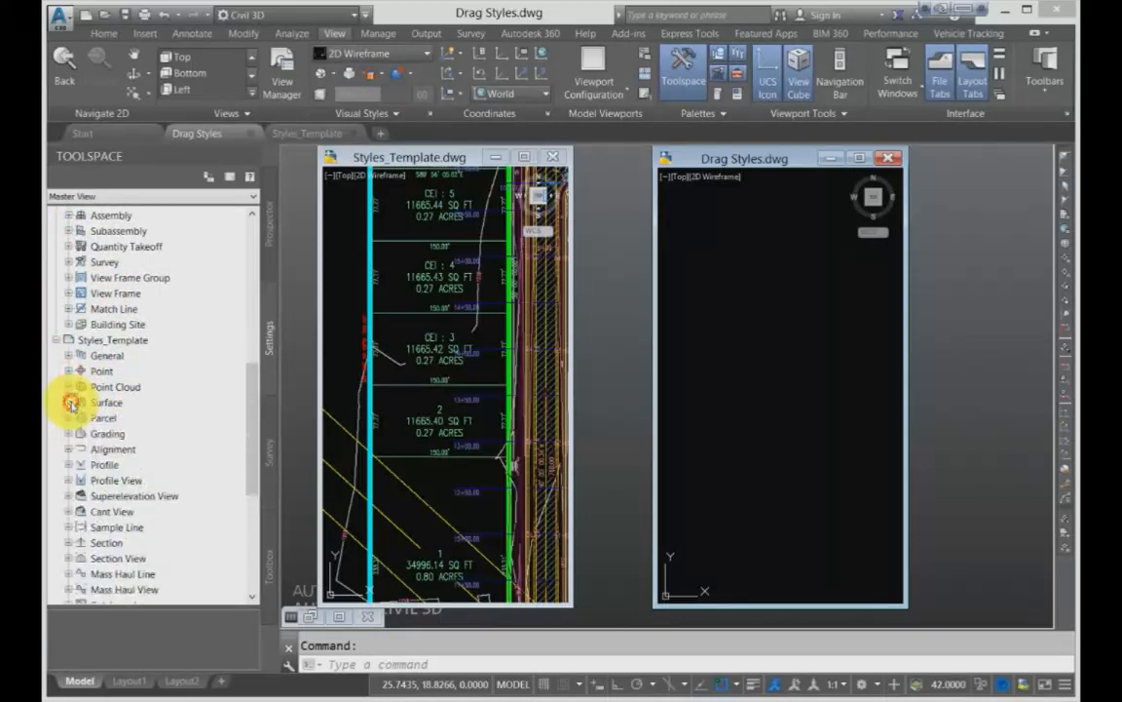
- Try to import styles and settings into the Drag Styles drawing
click(380, 34)
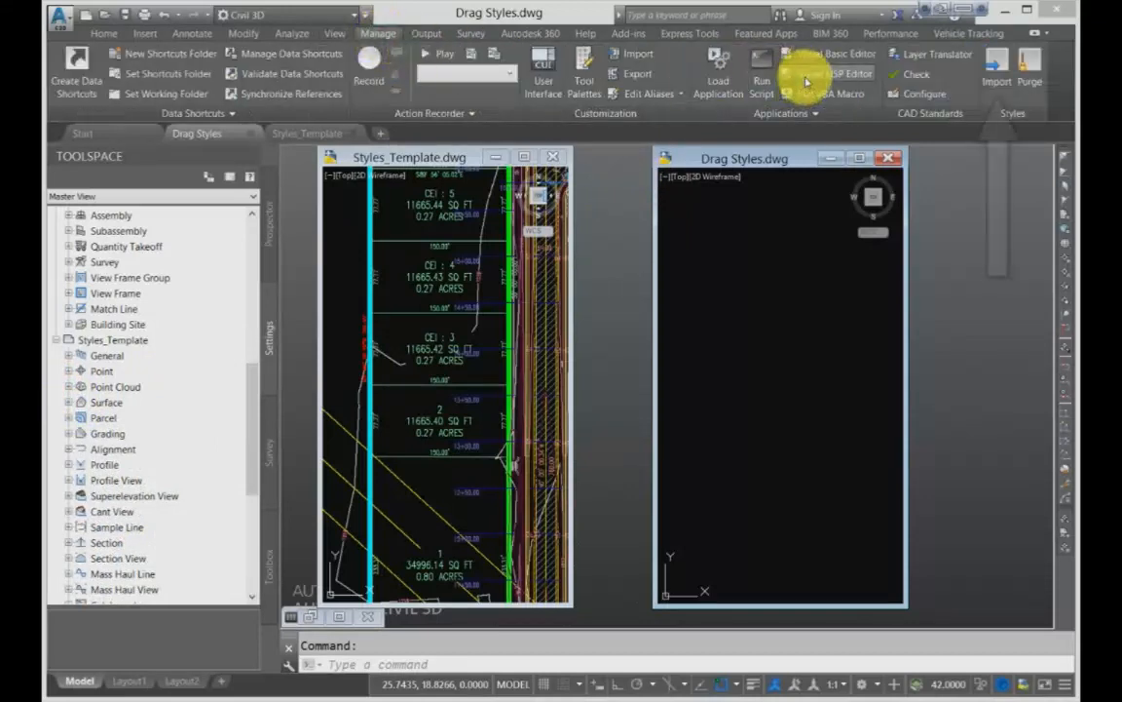
click(989, 71)
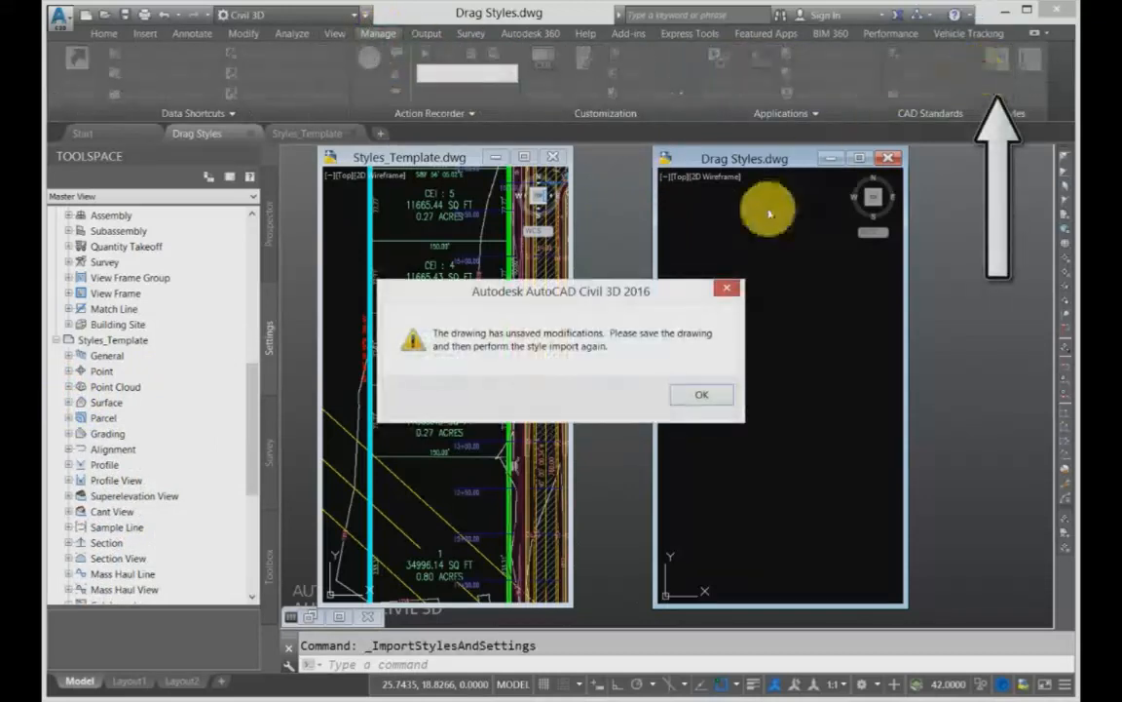
click(707, 397)
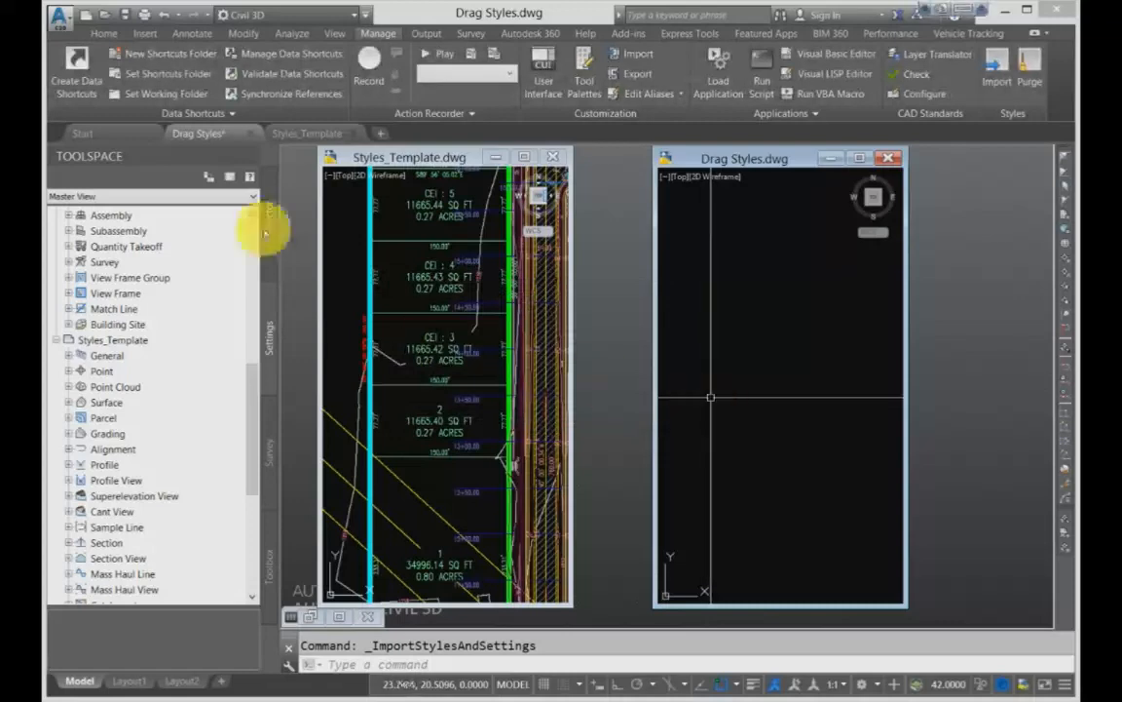
- Save the Drag Styles drawing and choose Intro-2.dwg from the Exercise Files folder as the source for importing styles
click(126, 14)
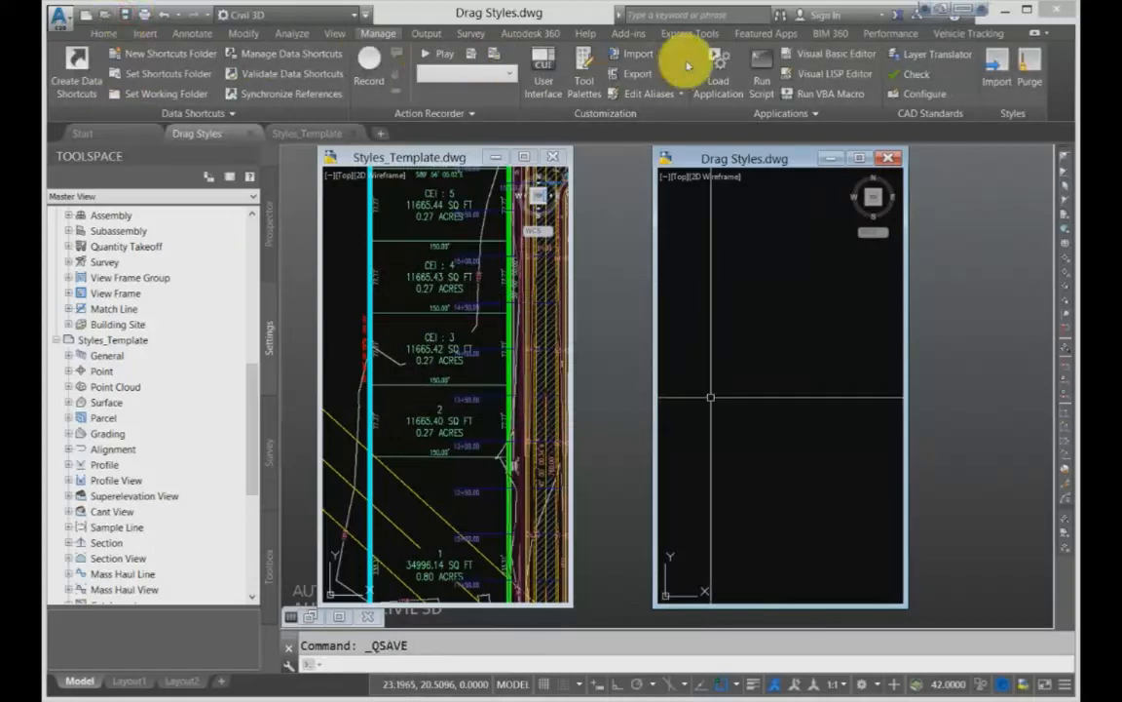
click(997, 70)
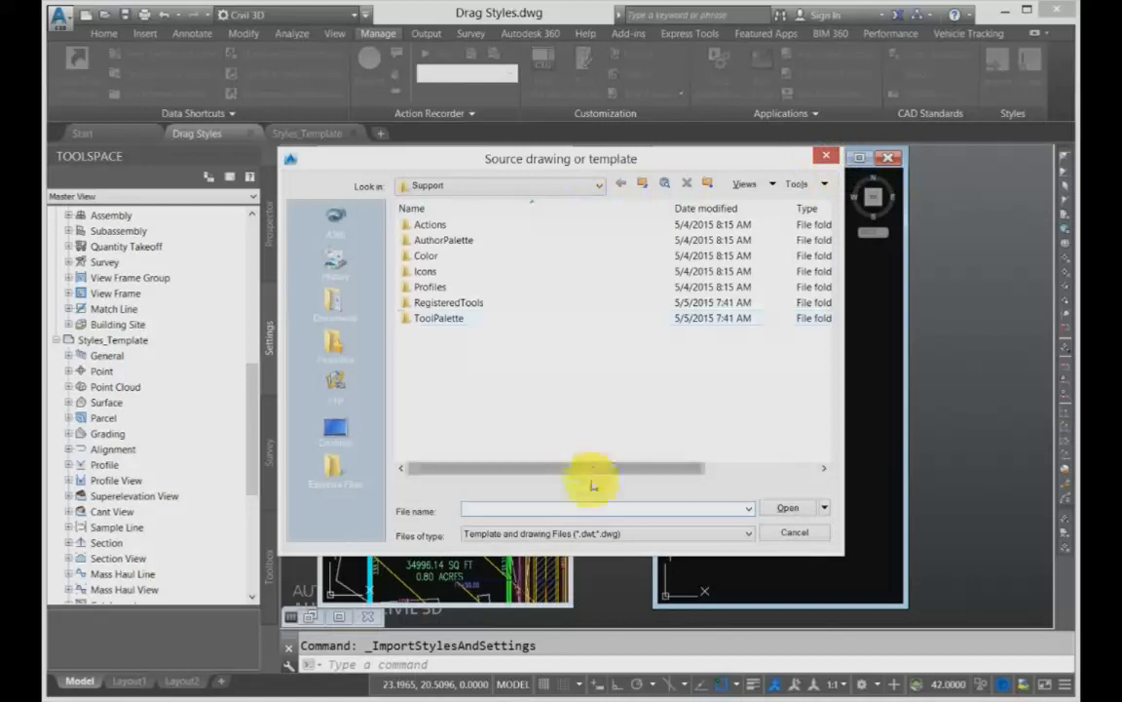
click(333, 472)
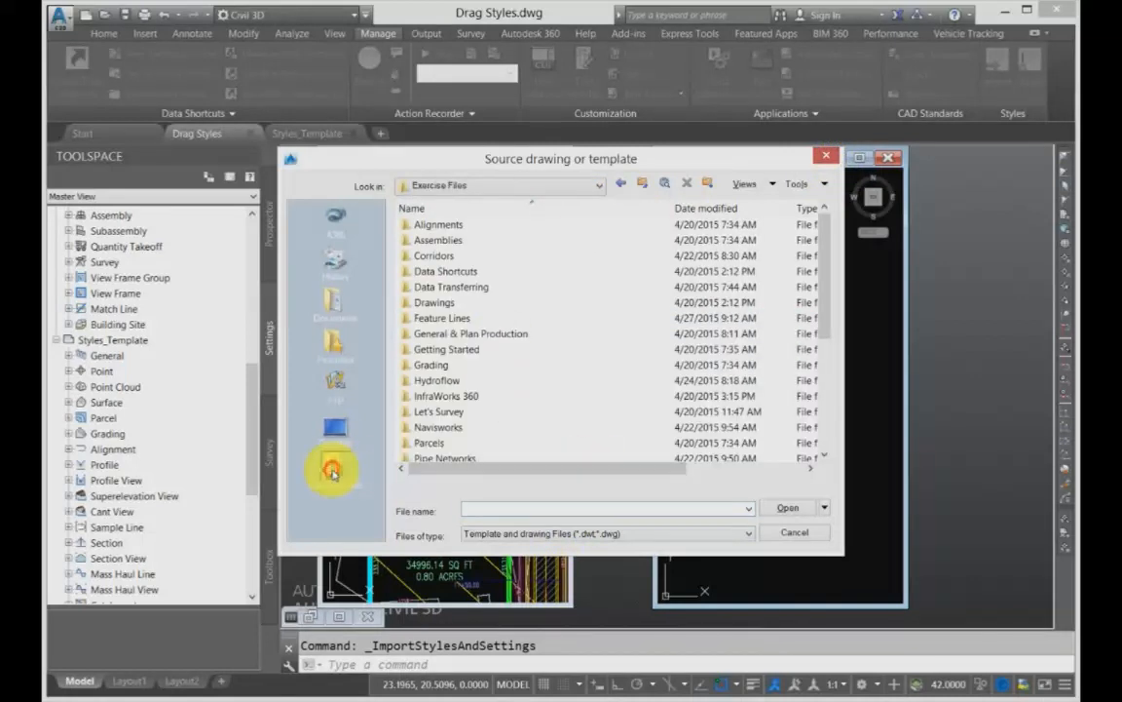
scroll(443, 421, down, 2)
scroll(443, 421, down, 3)
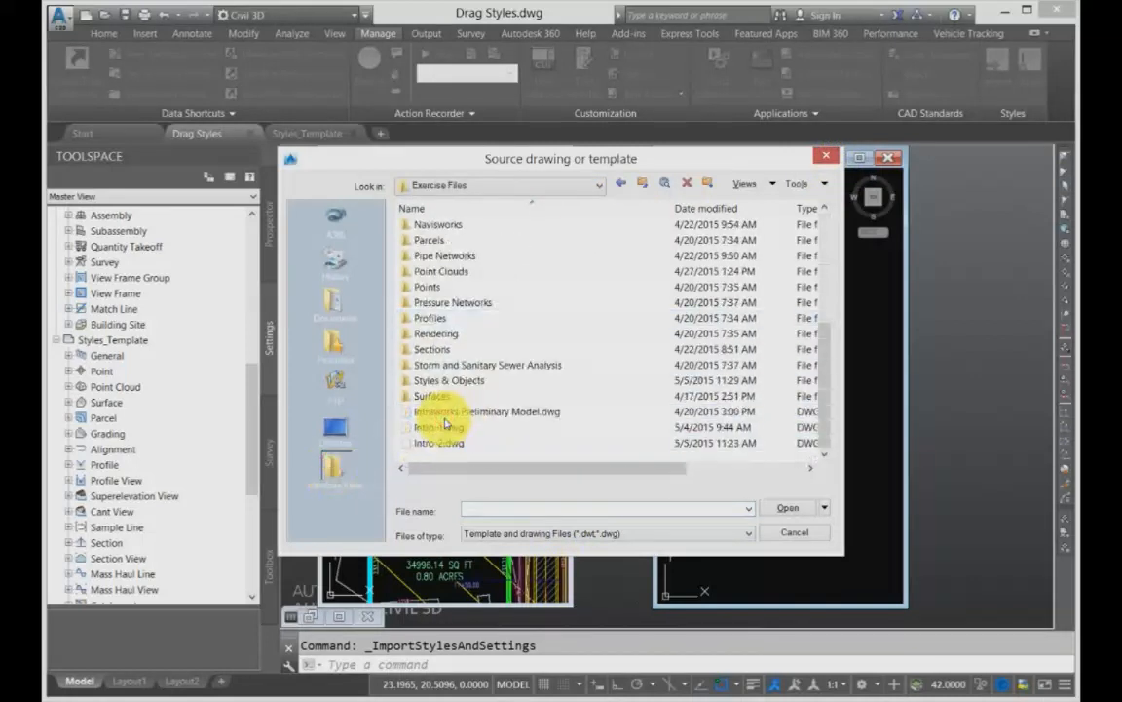
click(435, 443)
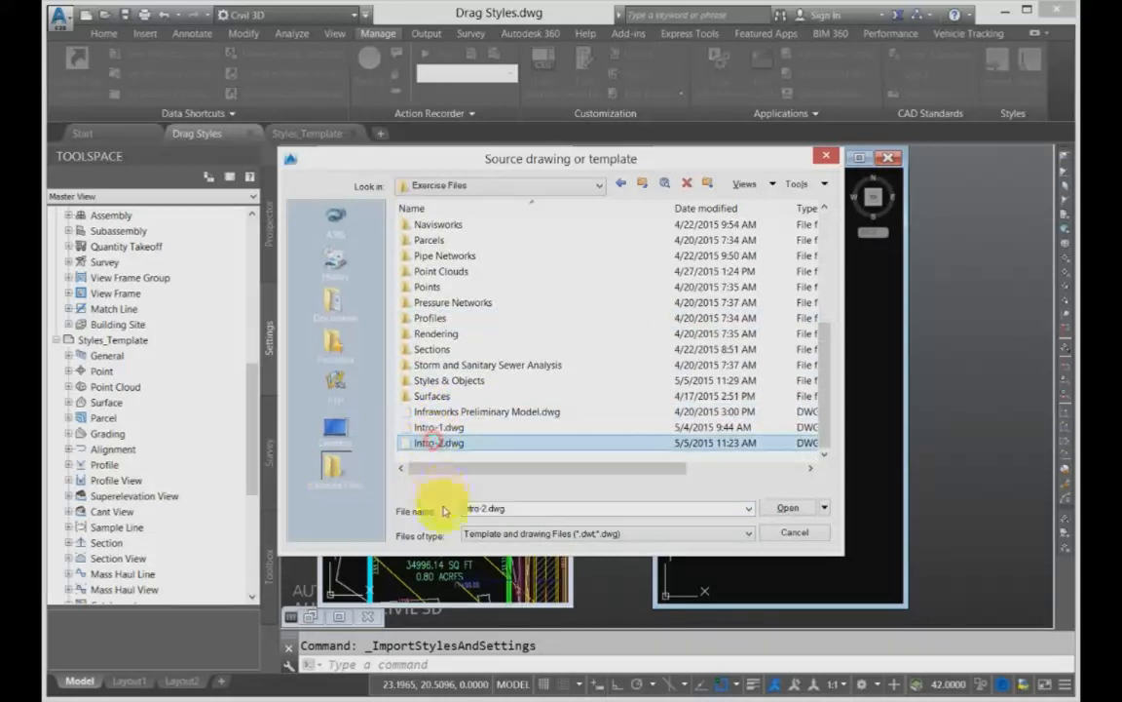
click(788, 509)
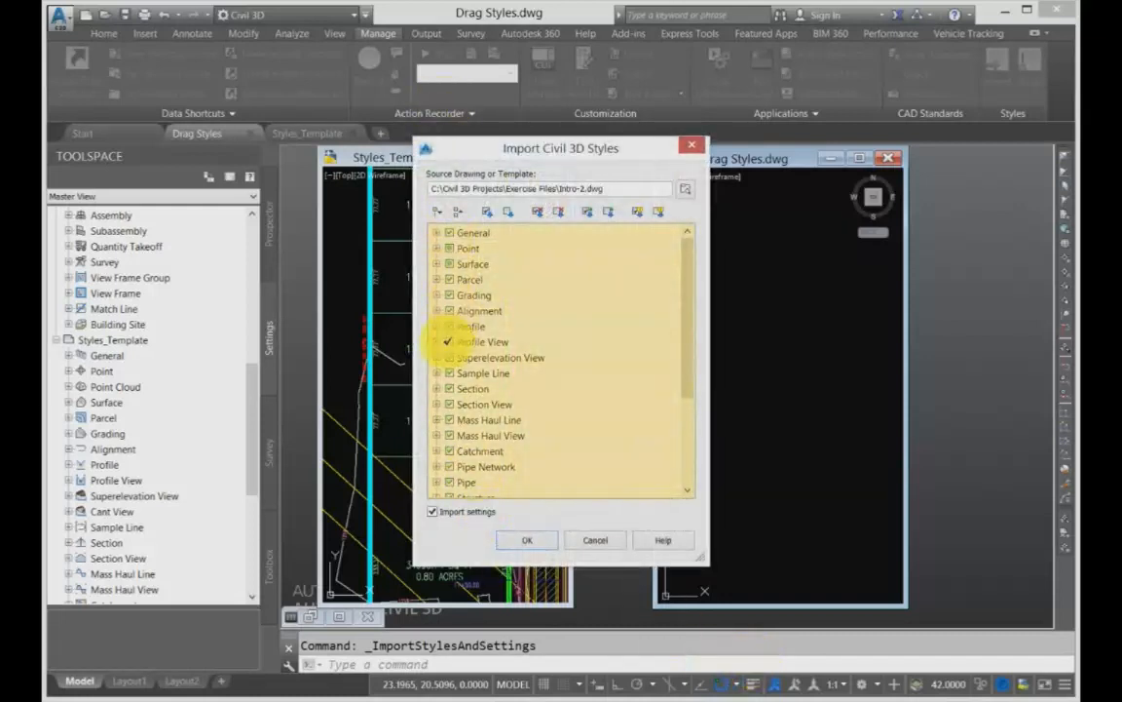
- Examine which Point Styles, point Label Styles and Surface items are set for adding, deleting or updating in the import
click(437, 249)
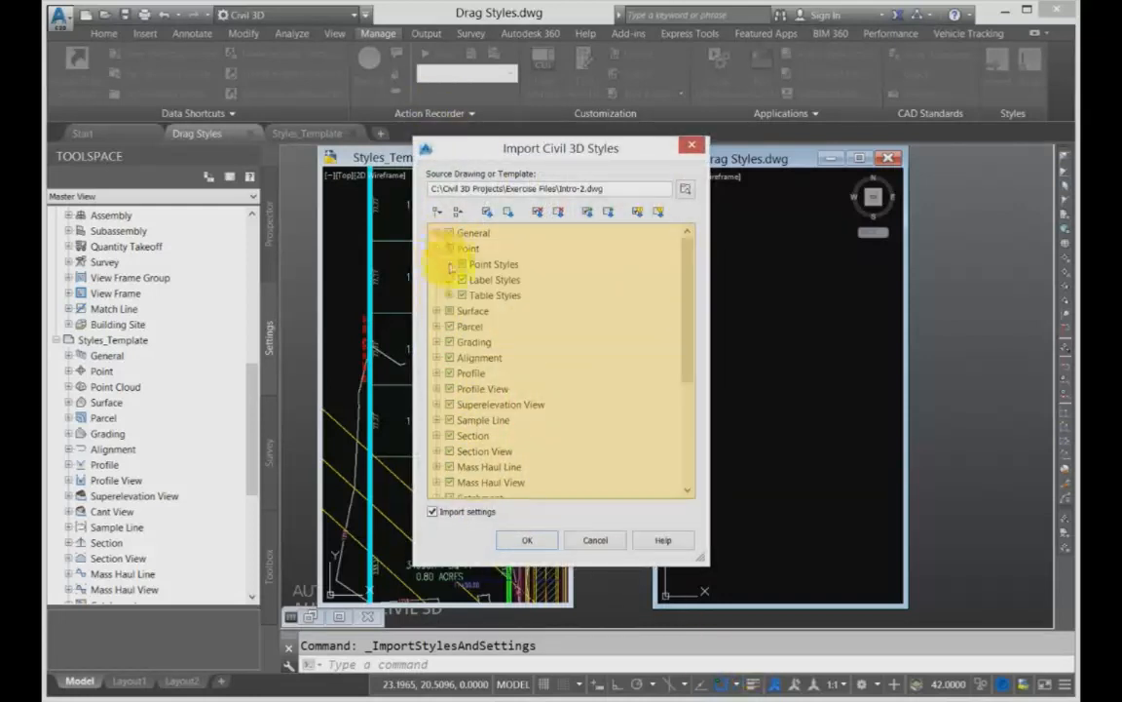
click(450, 264)
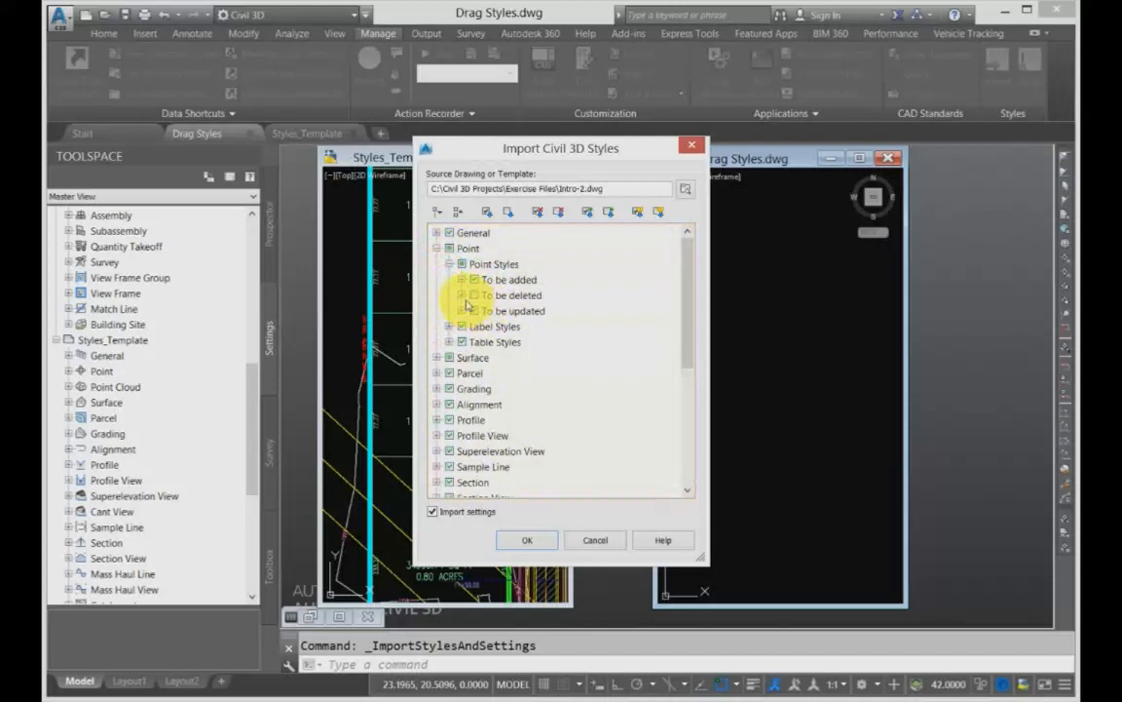
click(462, 295)
click(461, 233)
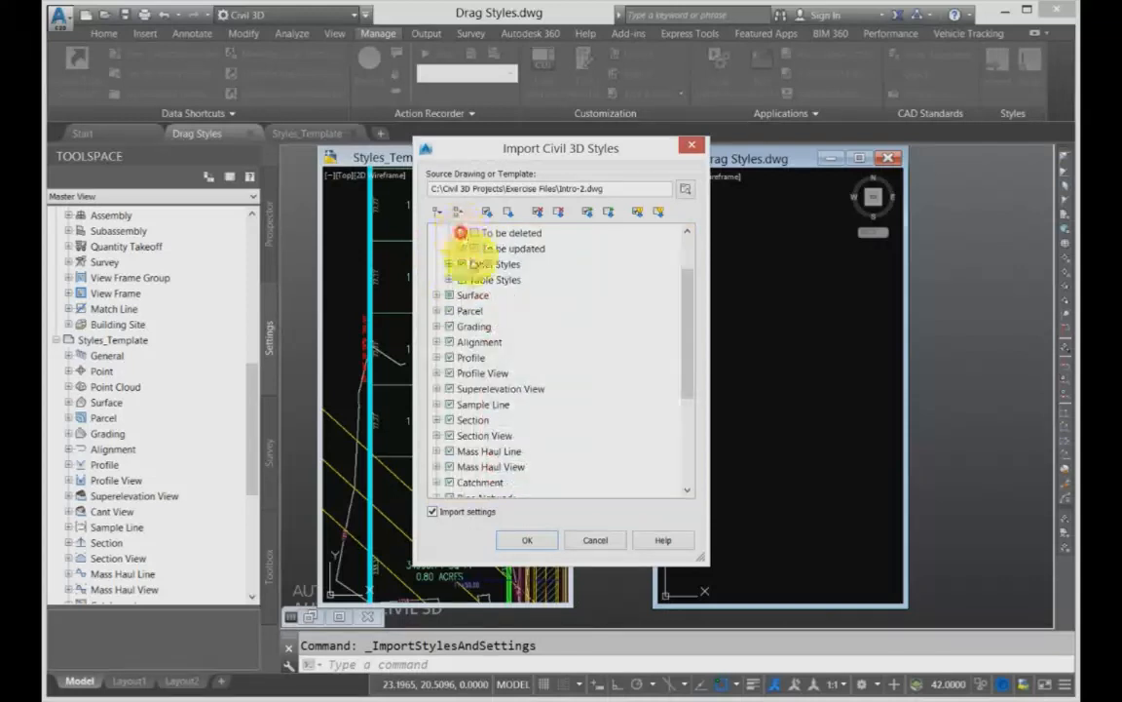
scroll(459, 234, up, 2)
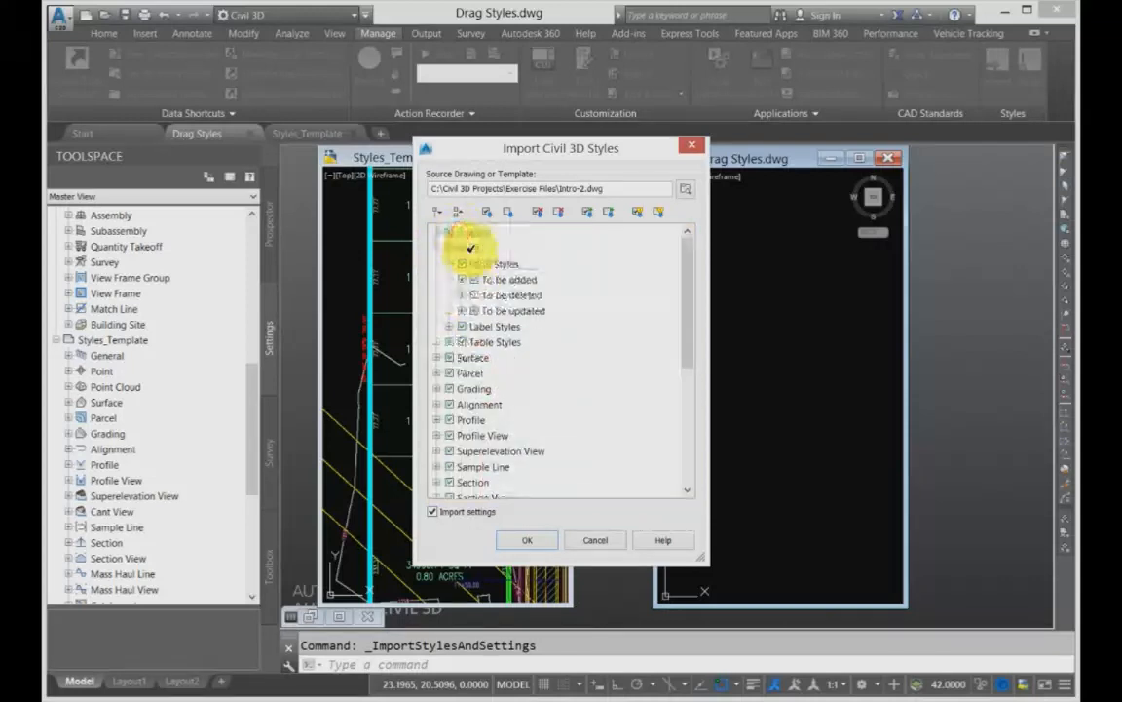
click(449, 327)
click(448, 325)
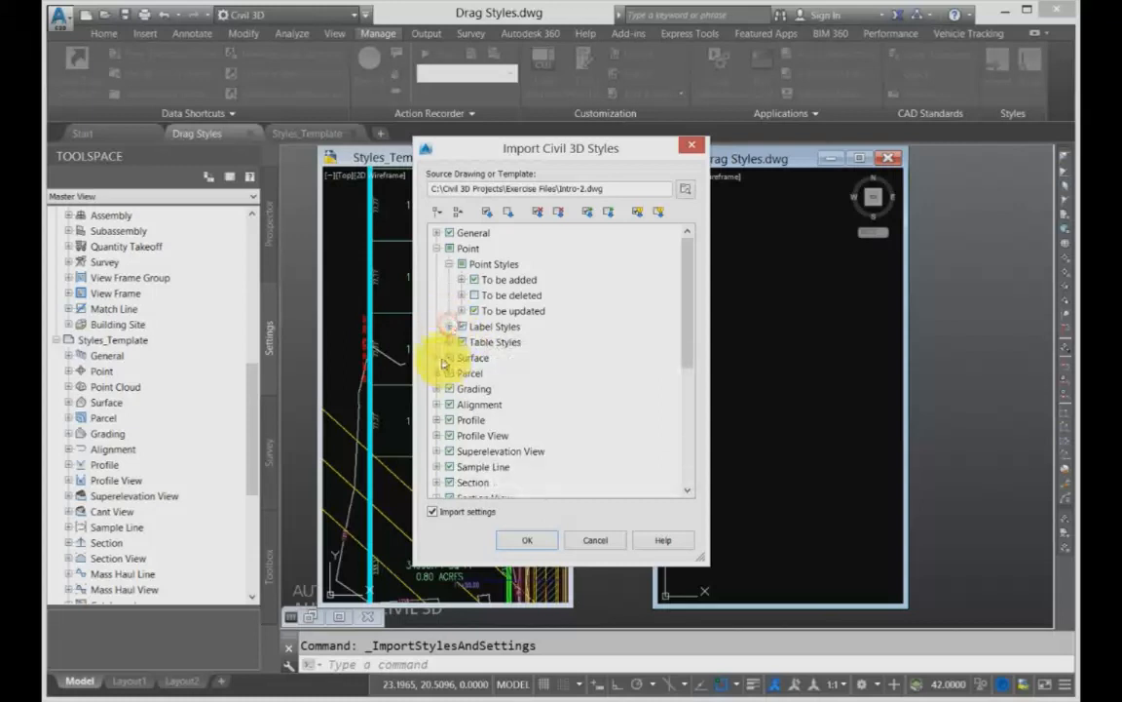
click(438, 357)
- Import the checked styles and settings from Intro-2.dwg, allowing duplicate styles to be overwritten
click(528, 540)
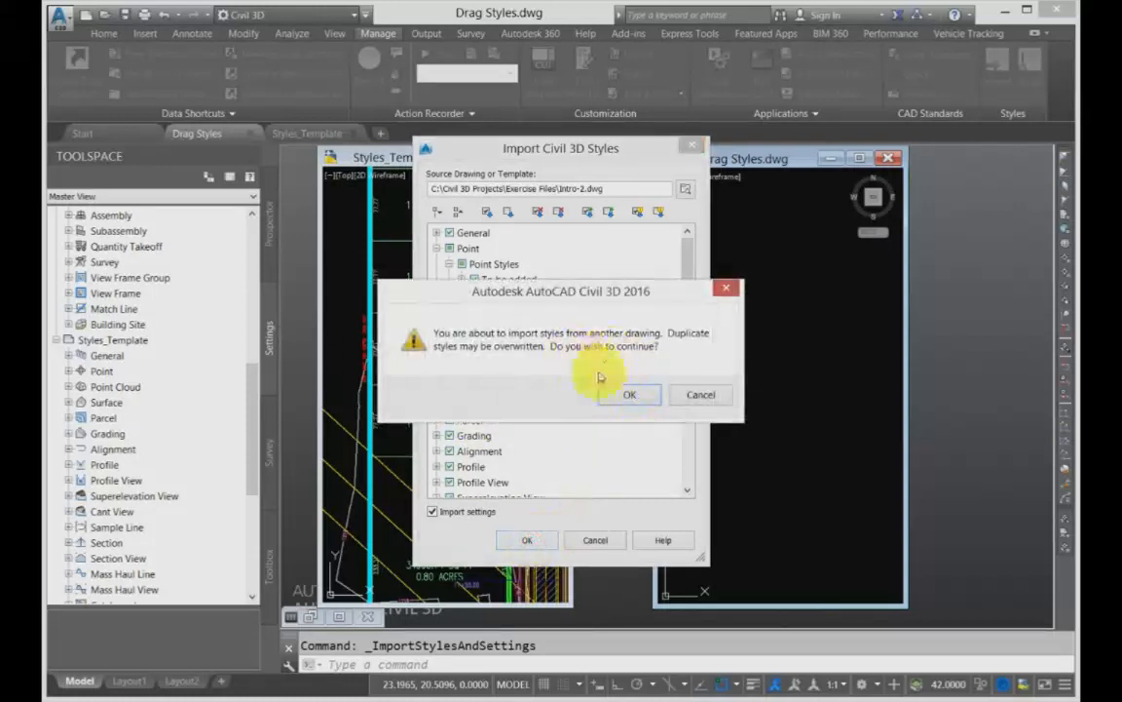
click(629, 394)
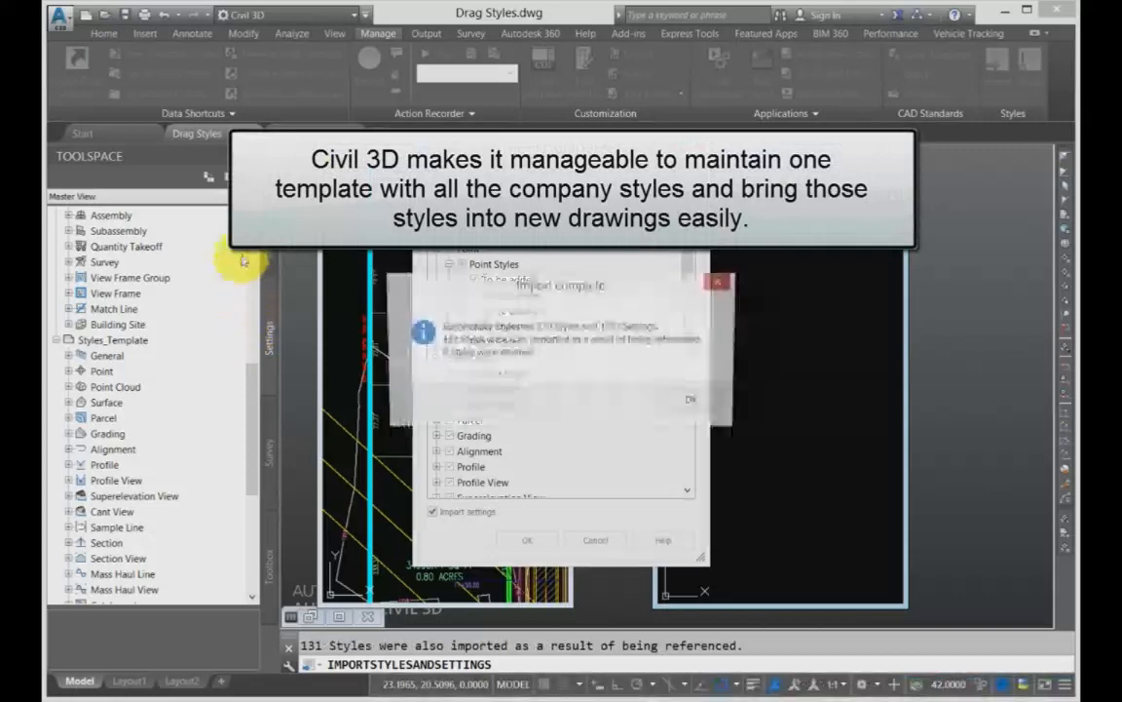
click(687, 402)
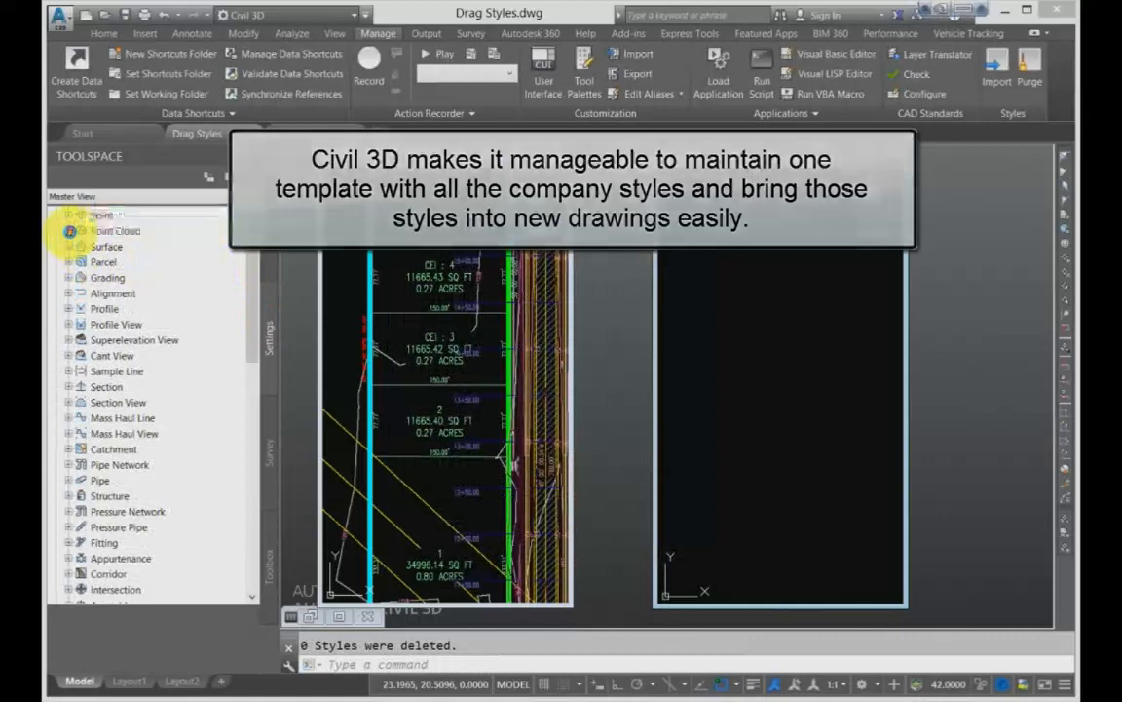
- Examine the Point Cloud Styles collection of the Drag Styles drawing
click(68, 231)
double_click(141, 248)
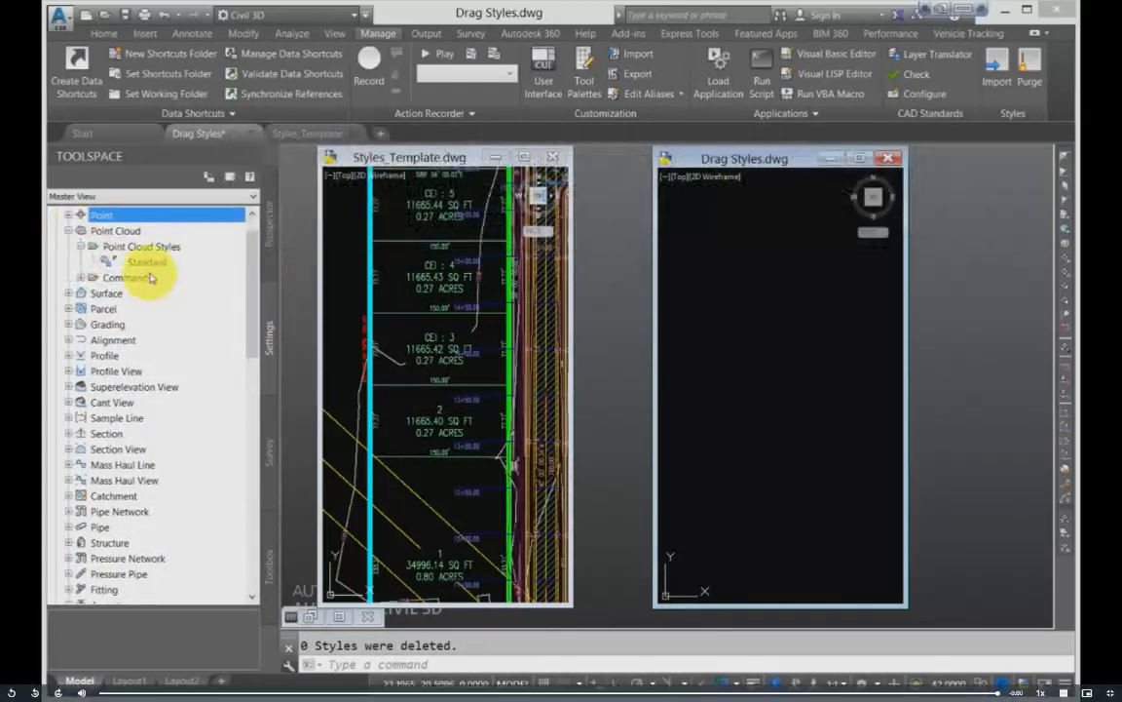